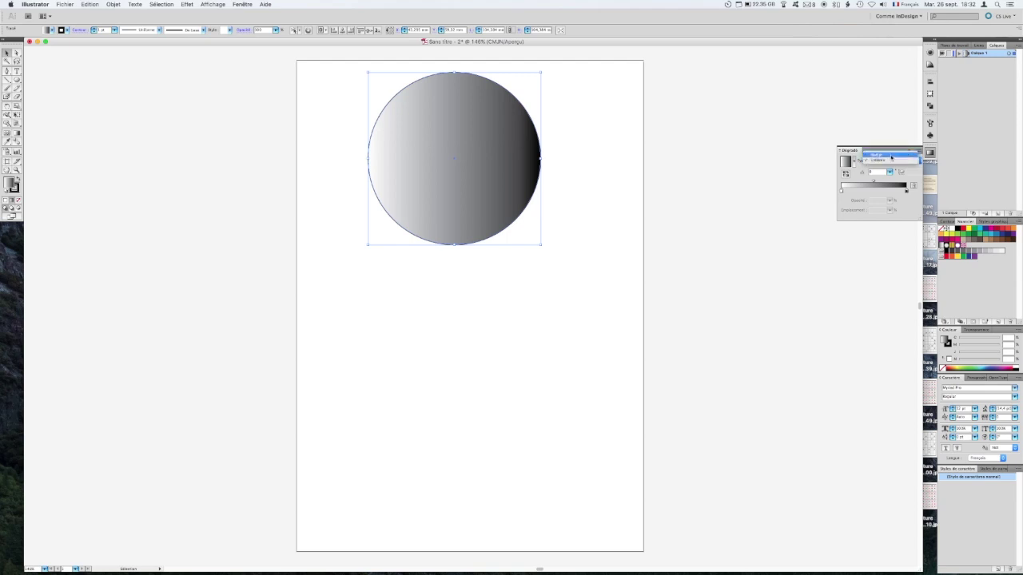
# Step: Set the circle's gradient to radial and redirect it diagonally, with the highlight near the upper left and the shadow at the lower right
pyautogui.click(877, 154)
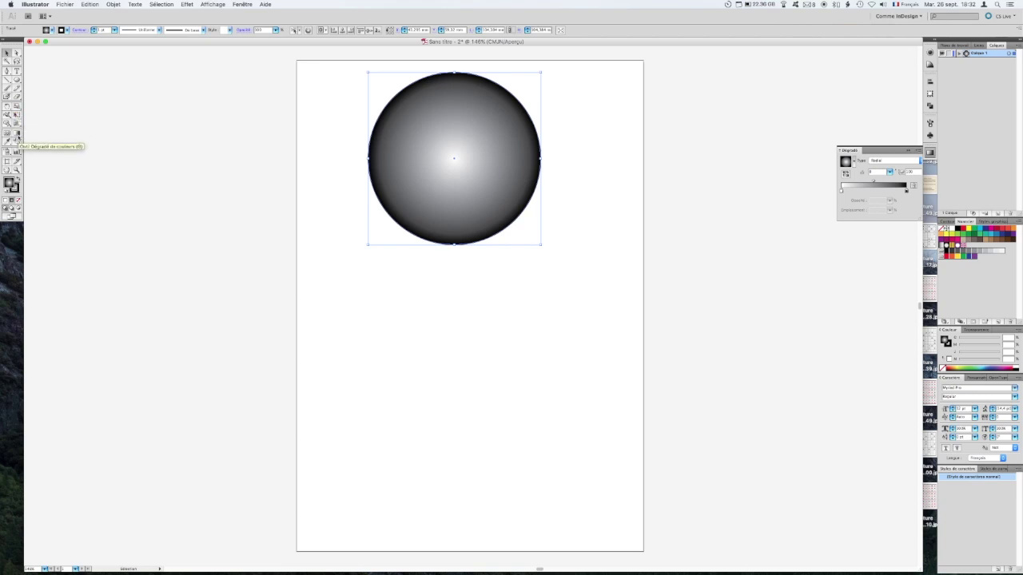
pyautogui.click(17, 141)
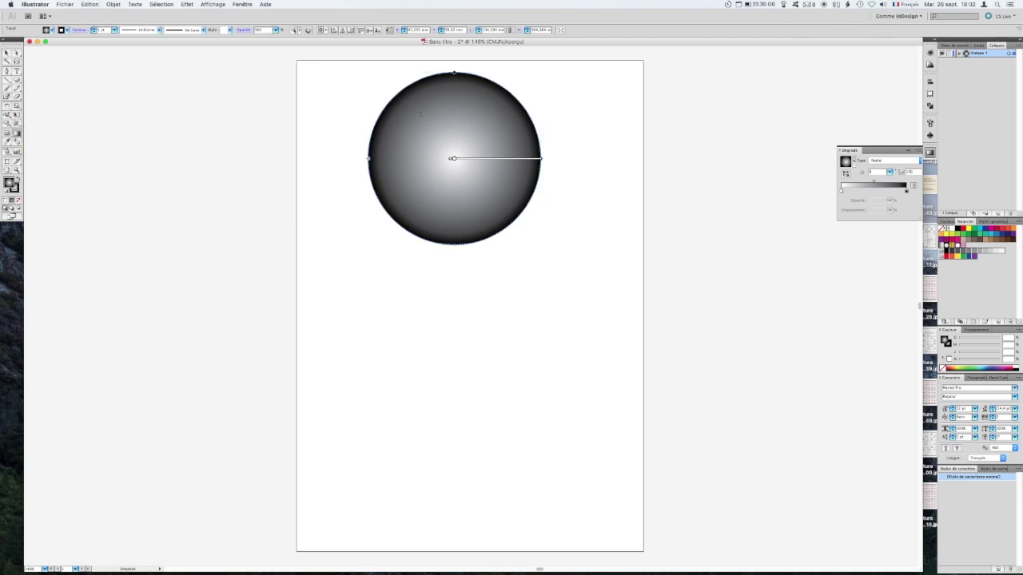
pyautogui.moveTo(421, 113); pyautogui.dragTo(495, 205)
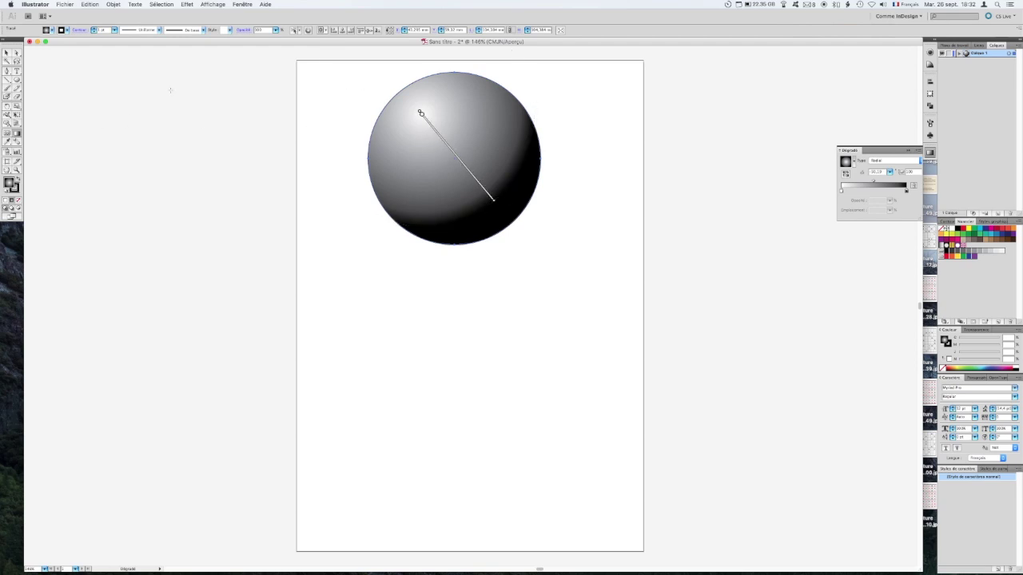
pyautogui.press('v')
pyautogui.click(367, 287)
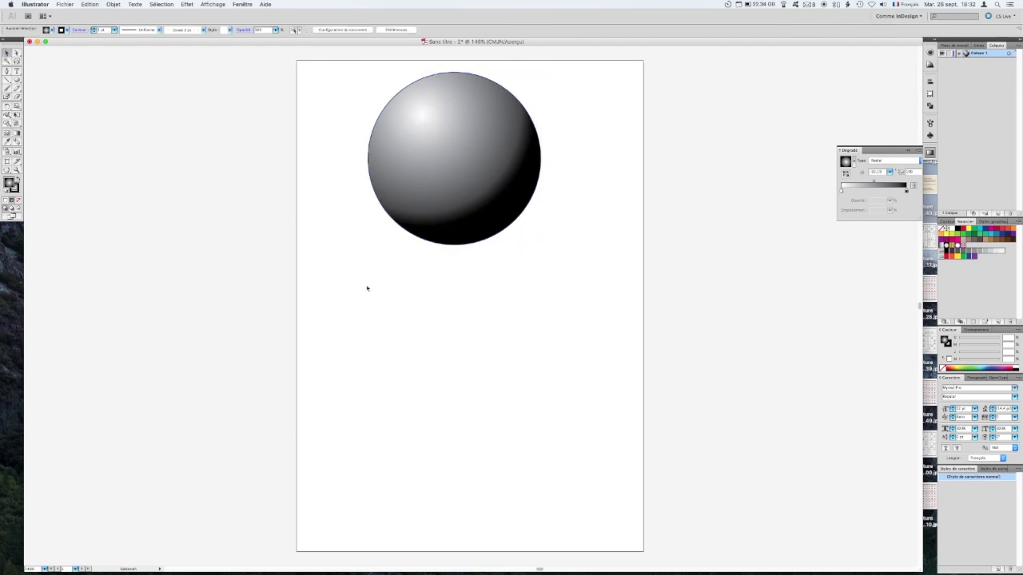
# Step: Add a dark red colour stop near the middle of the sphere's gradient, try the same red on the end stop, and undo that
pyautogui.click(496, 228)
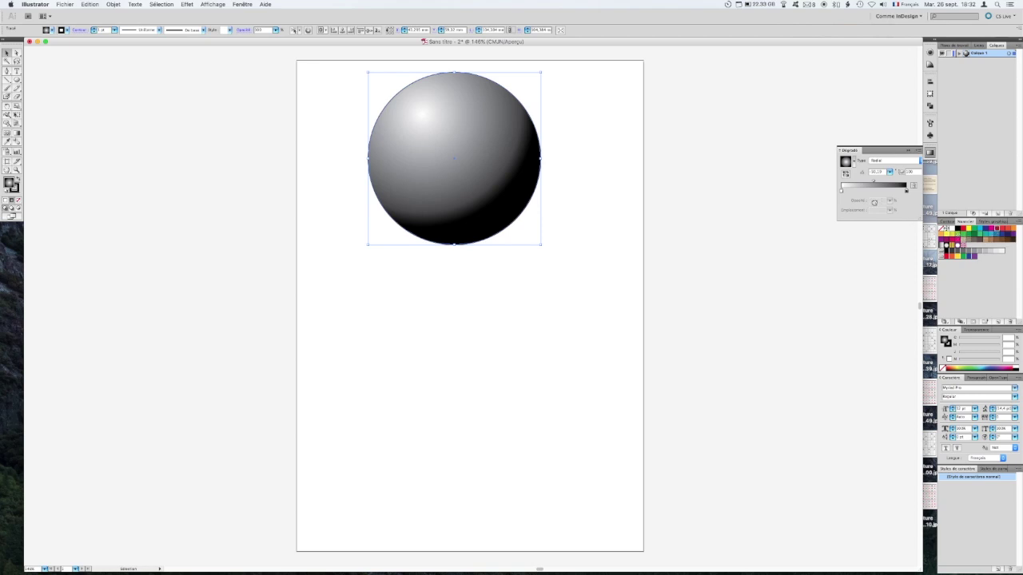
pyautogui.moveTo(872, 191); pyautogui.dragTo(873, 190)
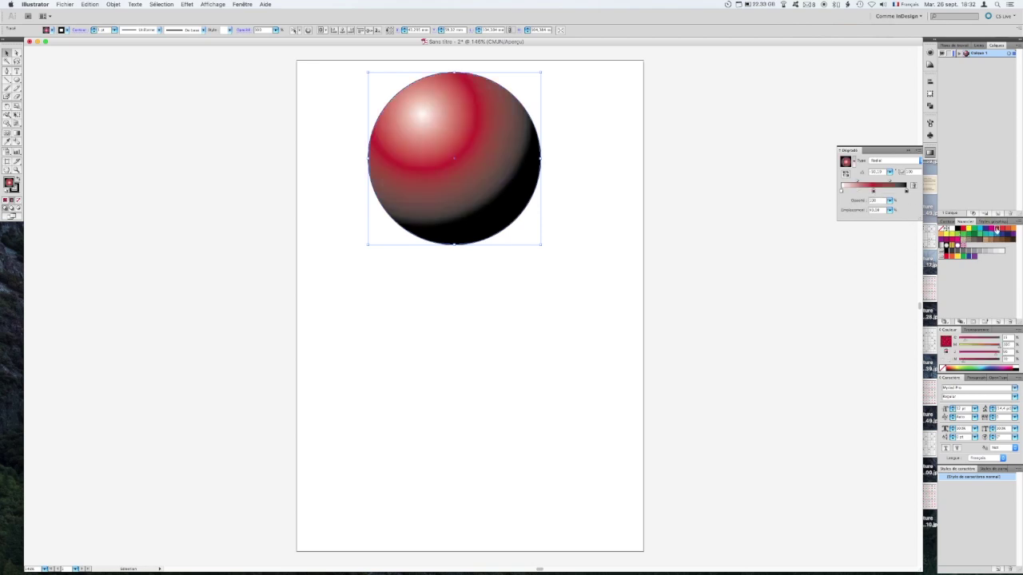
pyautogui.click(906, 192)
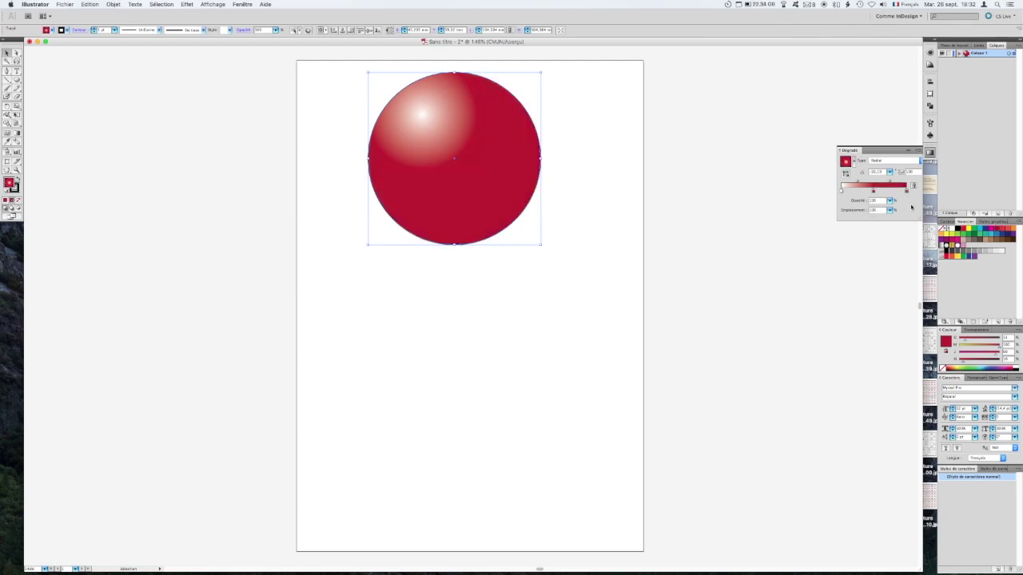
pyautogui.hotkey('ctrl', 'z')
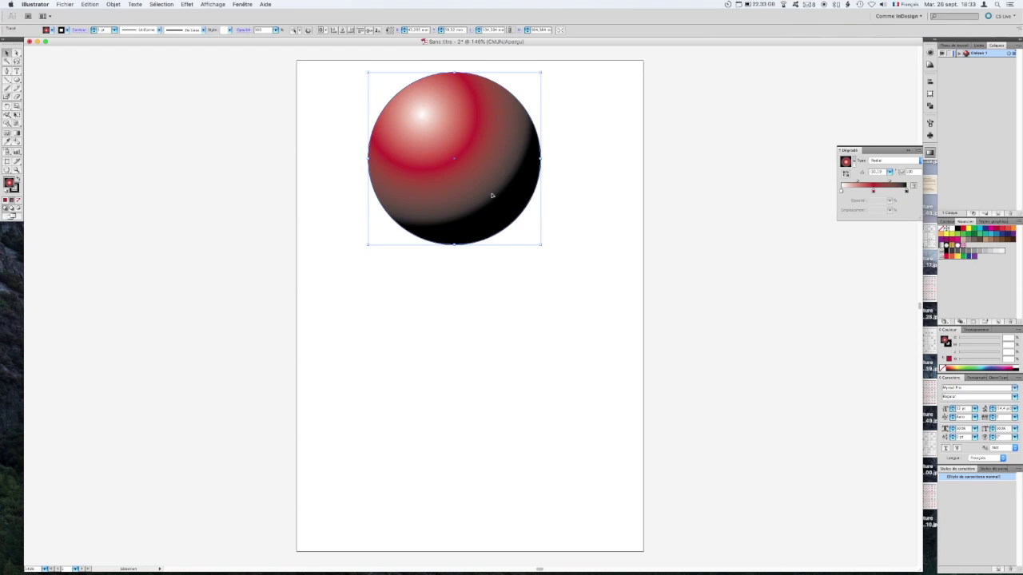
# Step: Duplicate the red and black sphere straight below the original
pyautogui.hscroll(2, 493, 195)
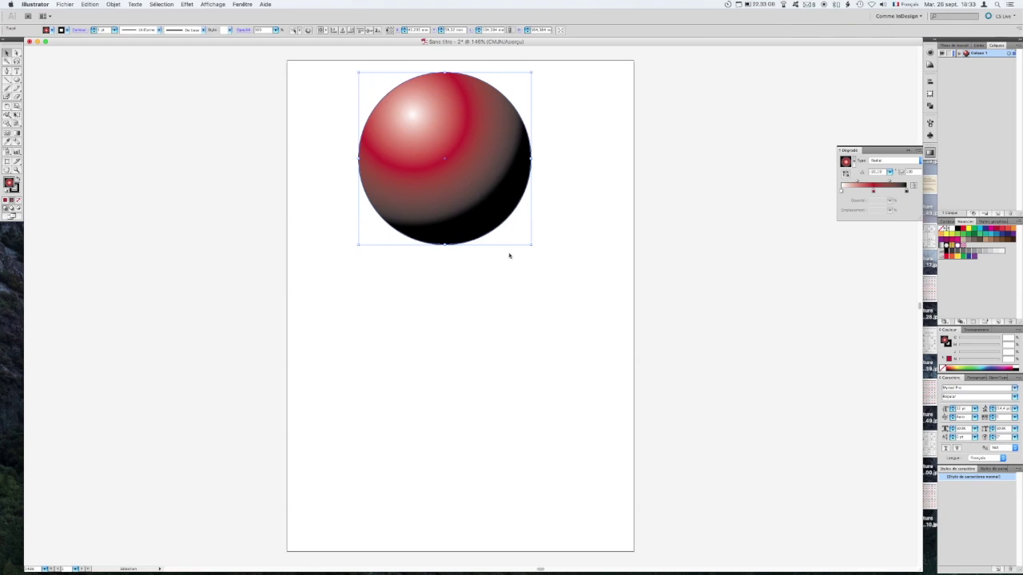
pyautogui.click(509, 256)
pyautogui.scroll(1, 519, 244)
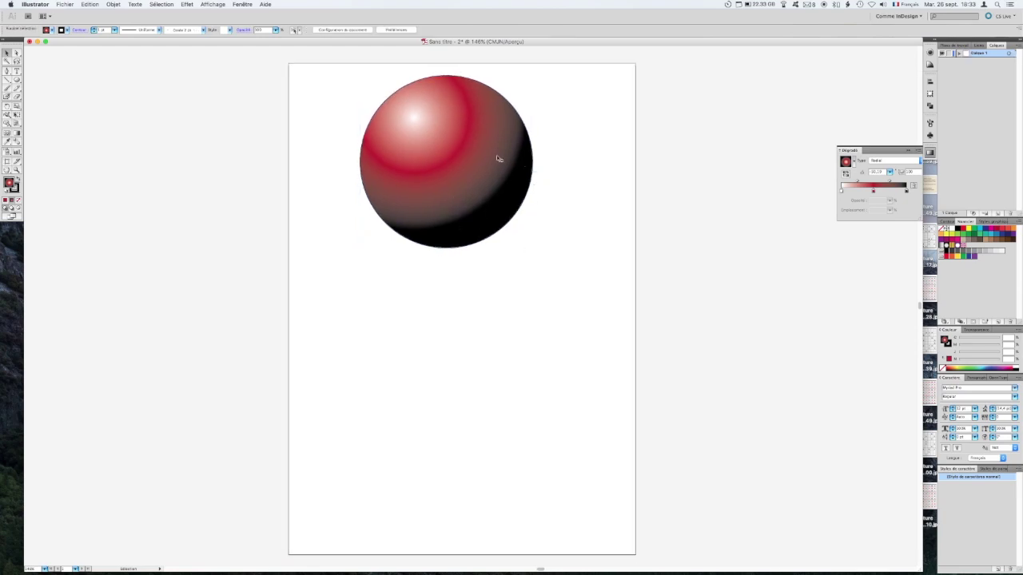
pyautogui.click(471, 183)
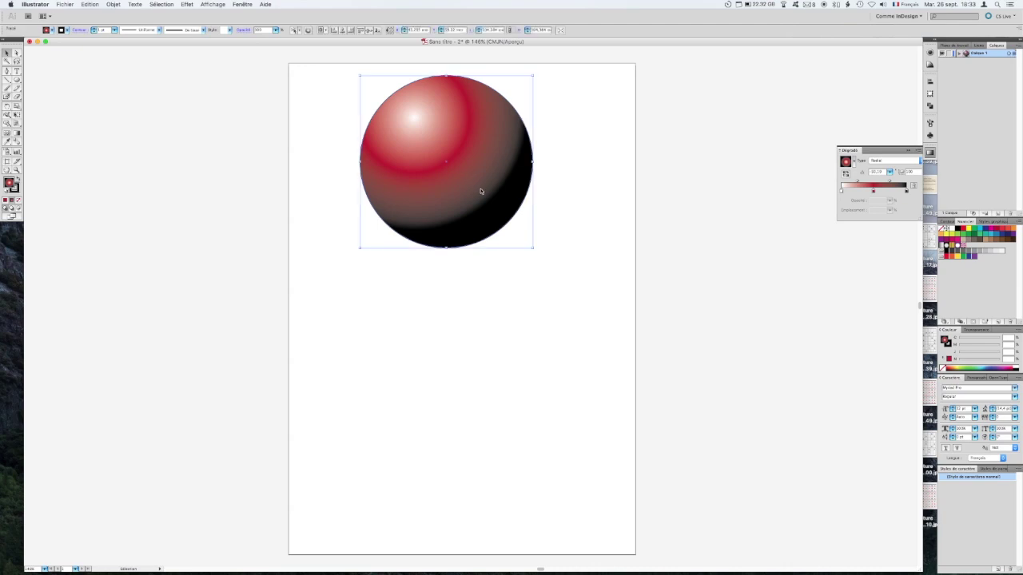
pyautogui.click(477, 283)
pyautogui.click(473, 227)
pyautogui.keyDown('alt'); pyautogui.keyDown('shift'); pyautogui.moveTo(482, 239); pyautogui.dragTo(473, 421); pyautogui.keyUp('shift'); pyautogui.keyUp('alt')
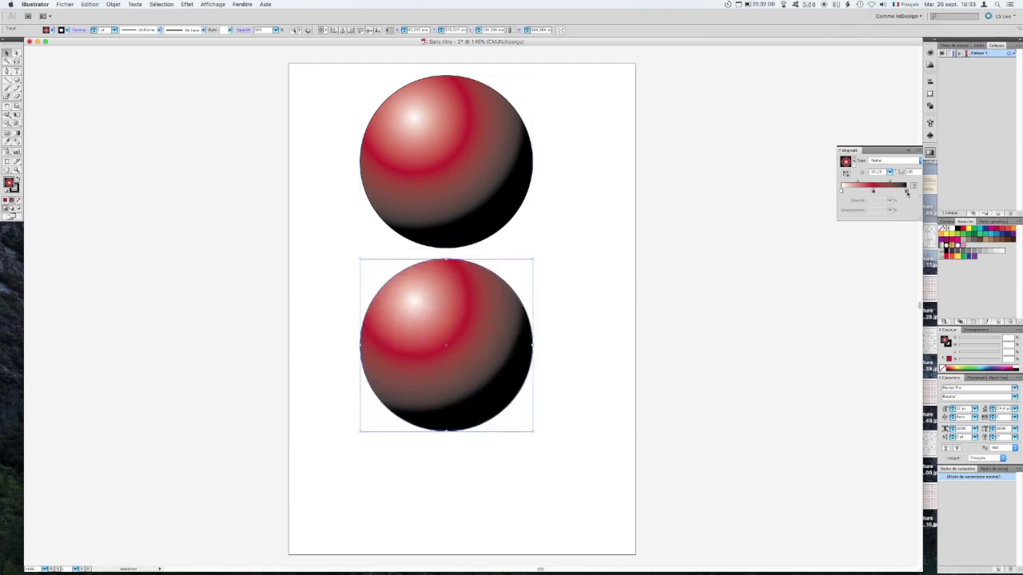
# Step: With nothing selected, take the dark red swatch as fill colour and raise its black component to get a near-black red
pyautogui.click(217, 237)
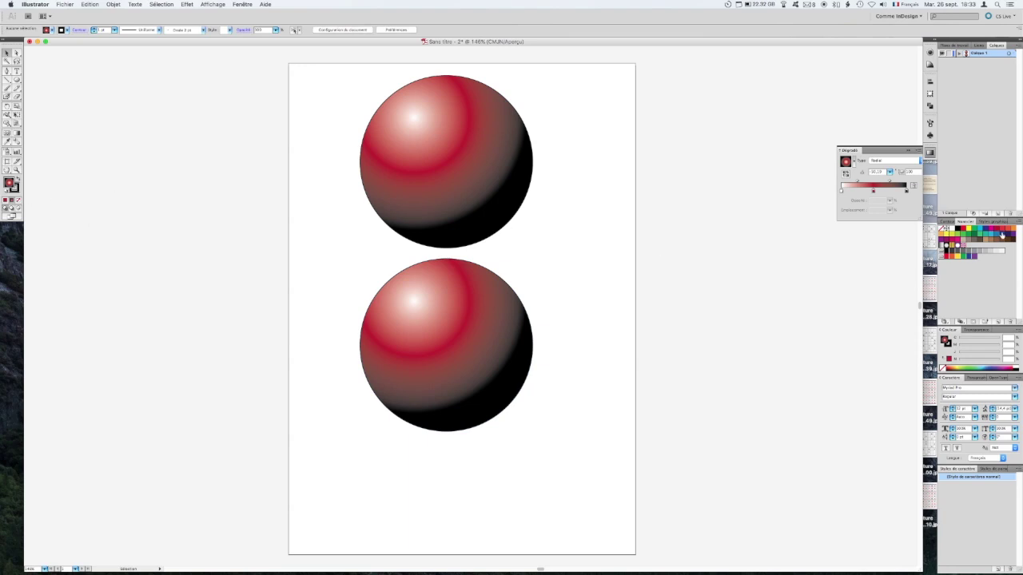
pyautogui.click(996, 230)
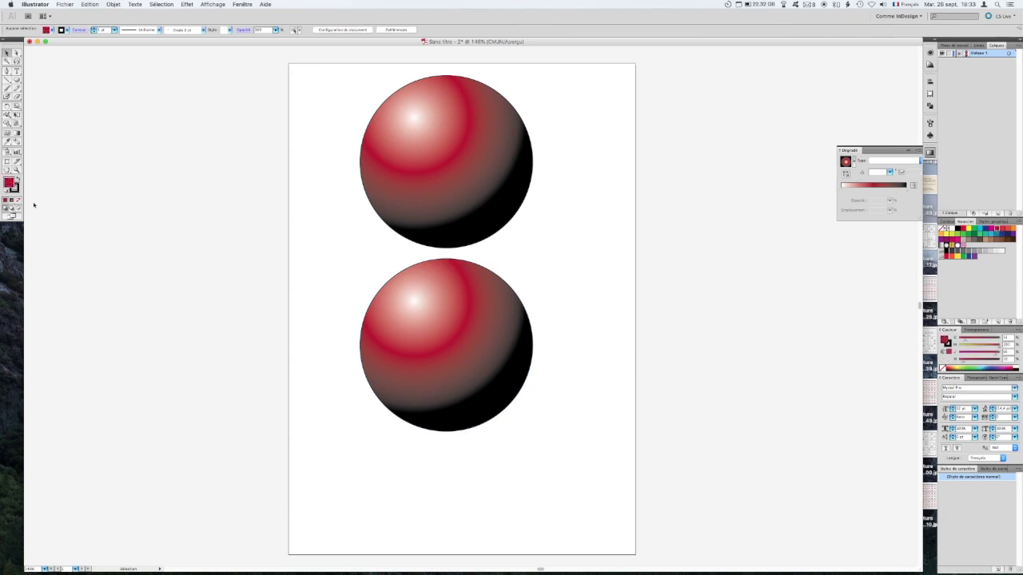
pyautogui.doubleClick(9, 183)
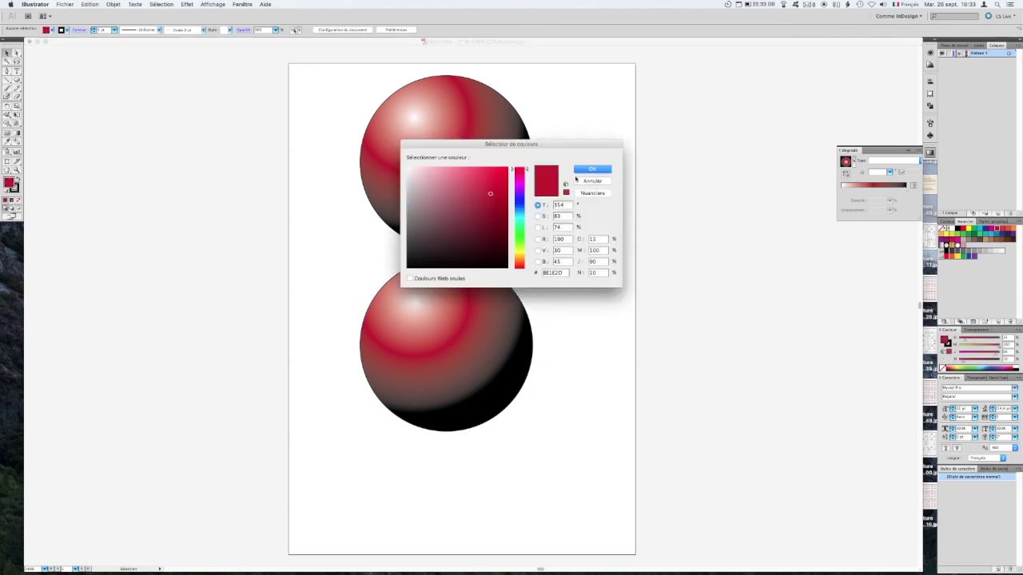
pyautogui.moveTo(512, 144); pyautogui.dragTo(176, 102)
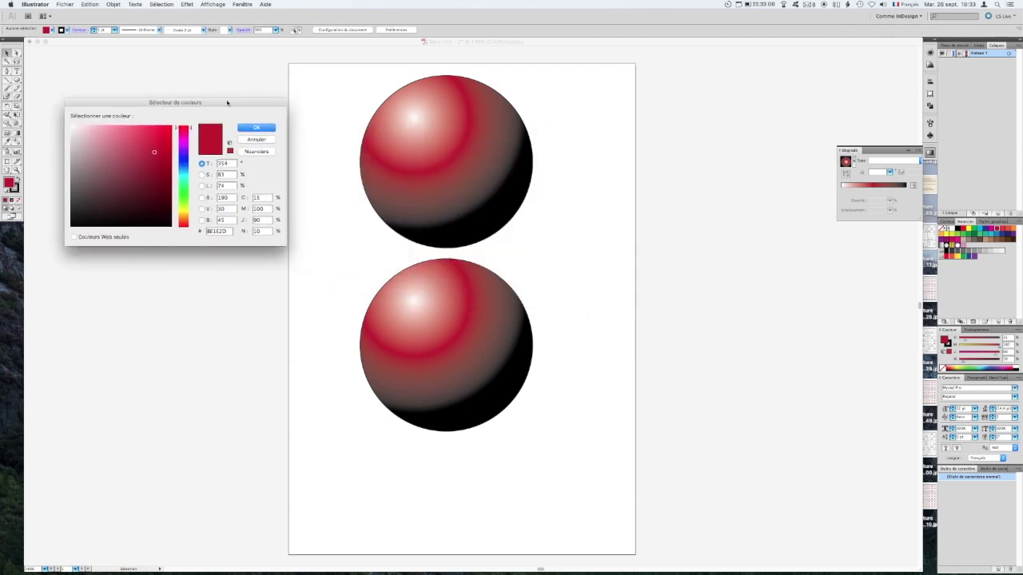
pyautogui.click(257, 231)
pyautogui.write('85')
pyautogui.press('Tab')
pyautogui.click(257, 231)
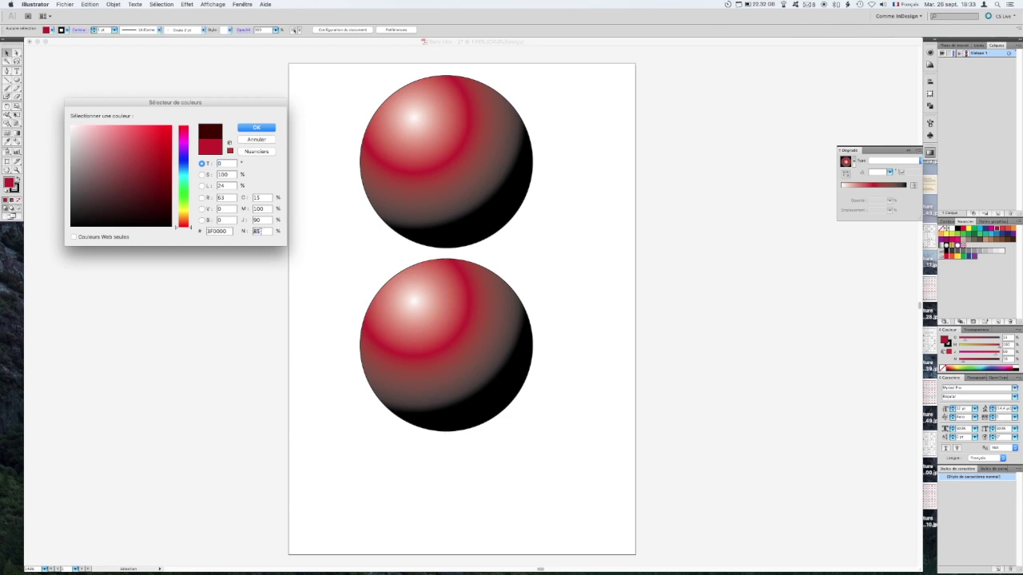
pyautogui.write('9')
pyautogui.press('Return')
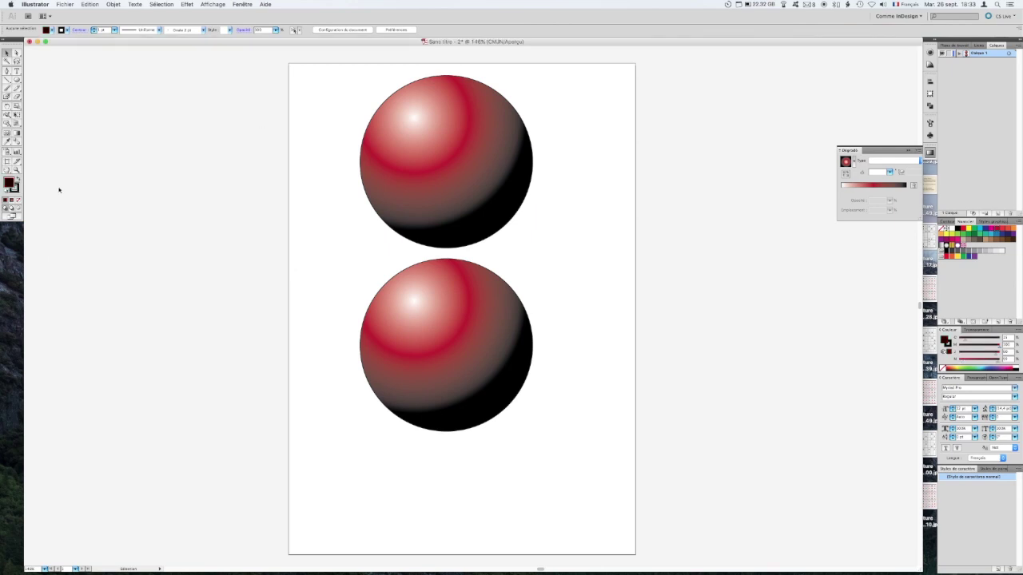
# Step: Save the near-black red as a new swatch and apply it to the end stop of the lower sphere's gradient
pyautogui.moveTo(11, 184); pyautogui.dragTo(991, 267)
pyautogui.click(445, 338)
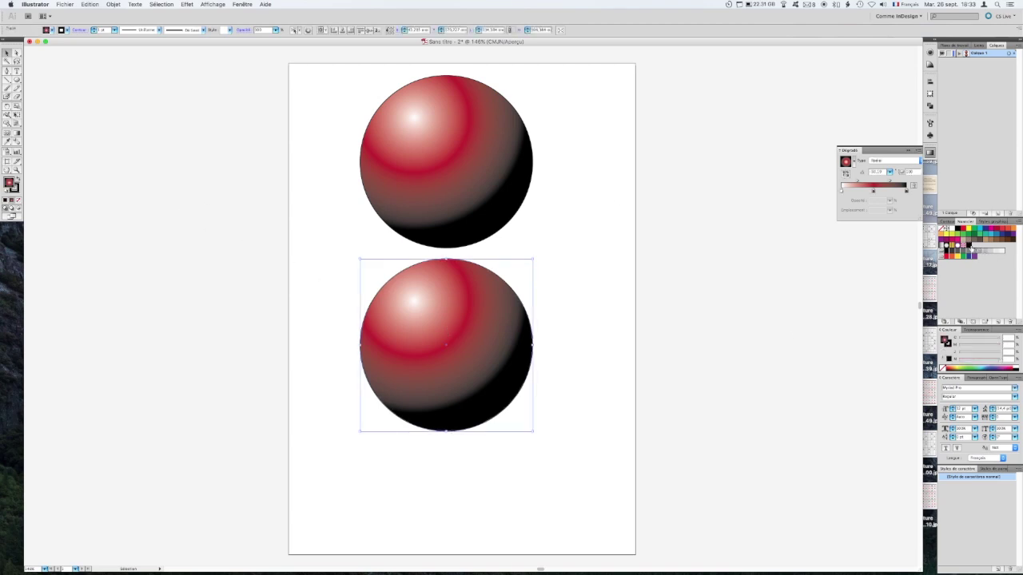
pyautogui.click(906, 192)
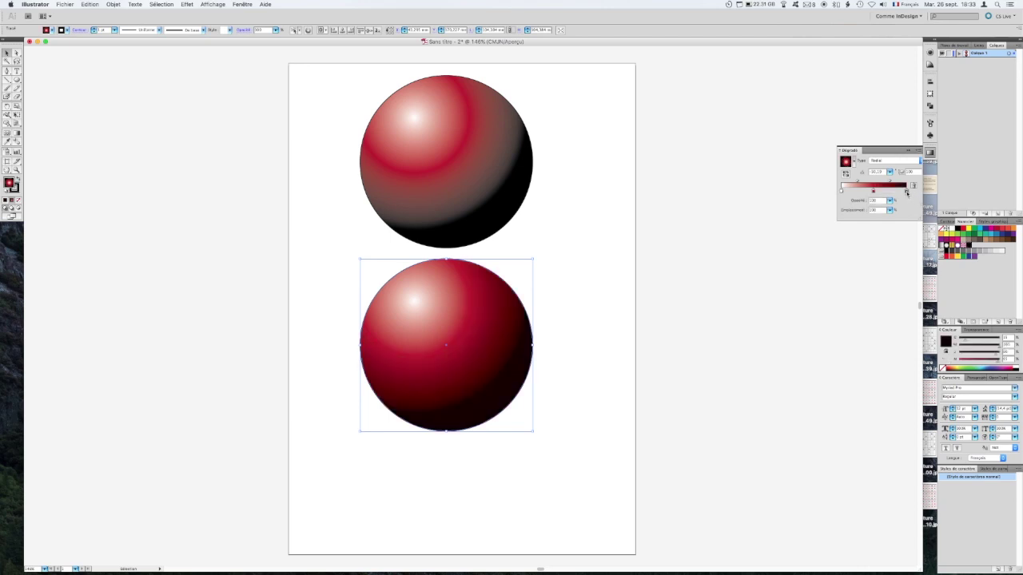
pyautogui.click(634, 296)
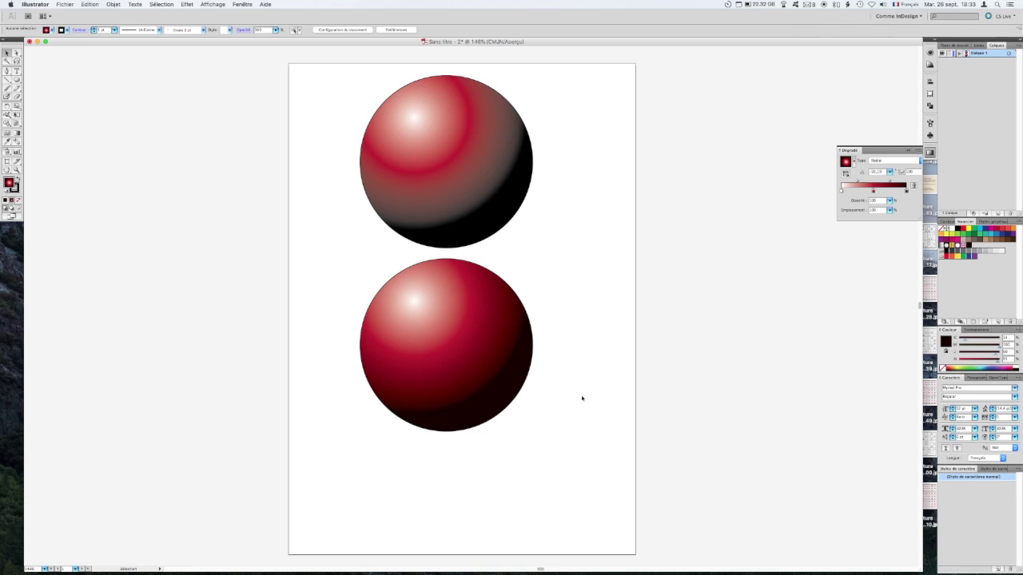
pyautogui.moveTo(581, 398); pyautogui.dragTo(454, 142)
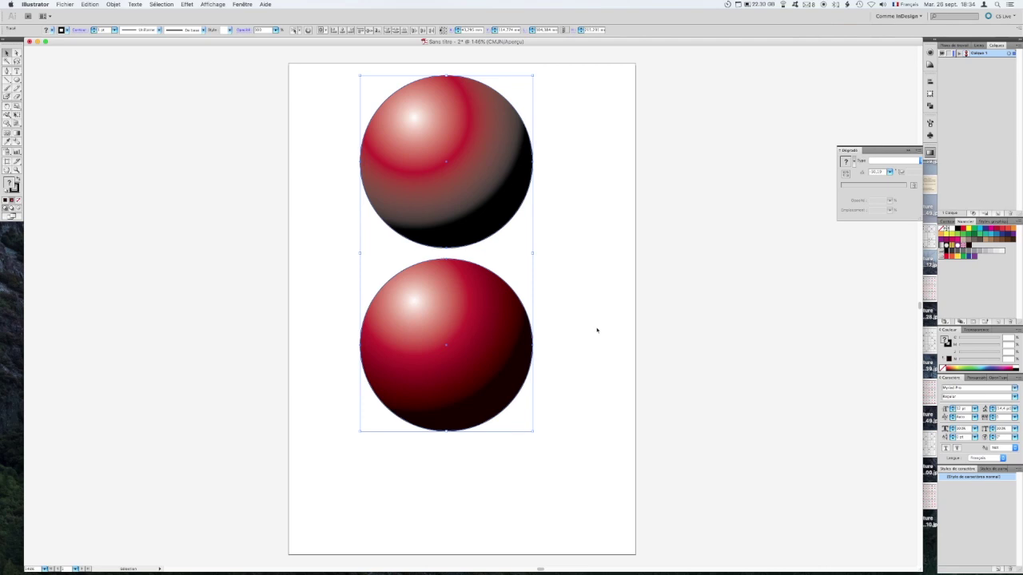
pyautogui.click(596, 330)
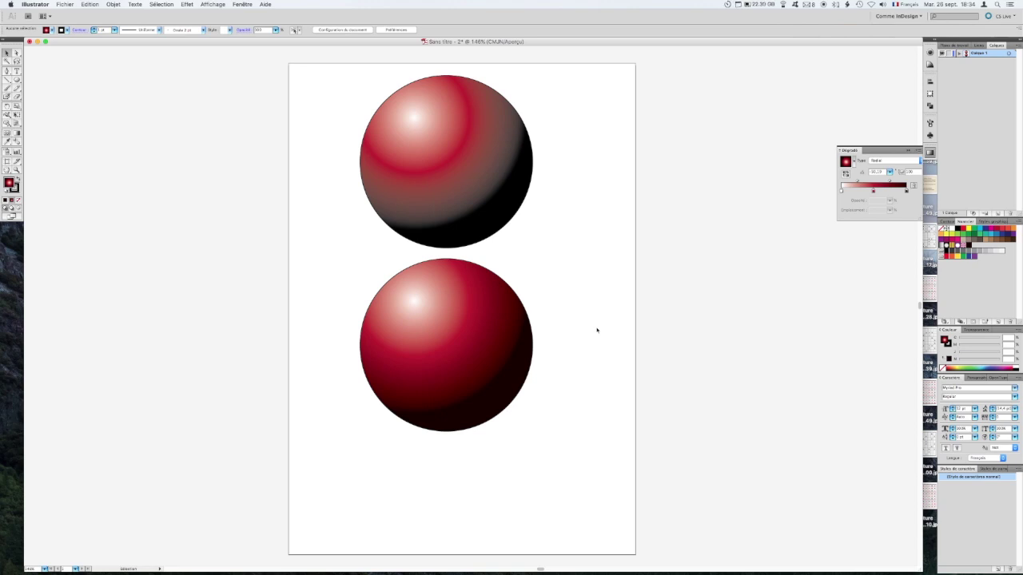
# Step: Switch to InDesign and create a new 210 × 297 mm portrait document with 5 mm margins
pyautogui.press('super+Tab')
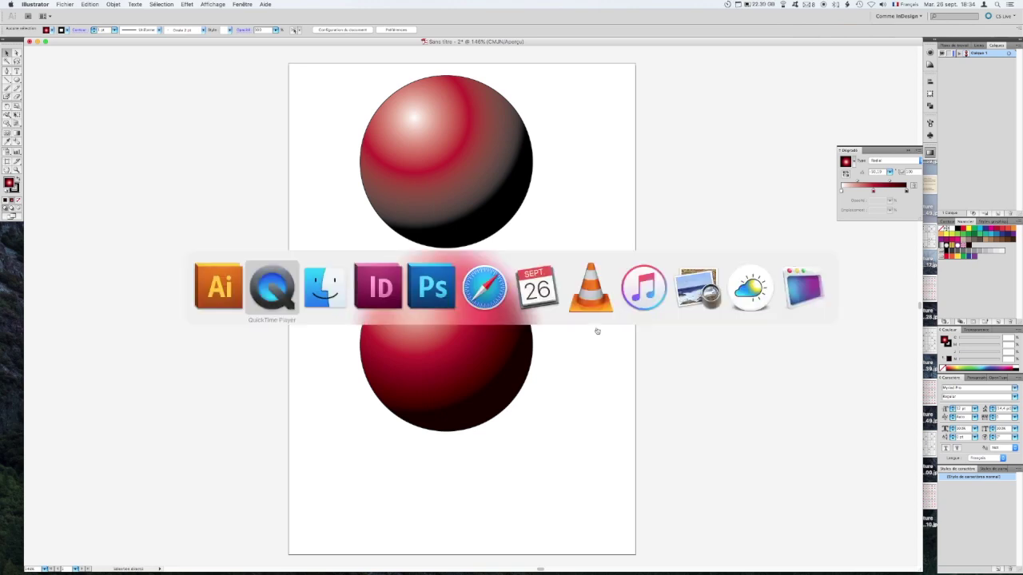
pyautogui.press('super+Tab')
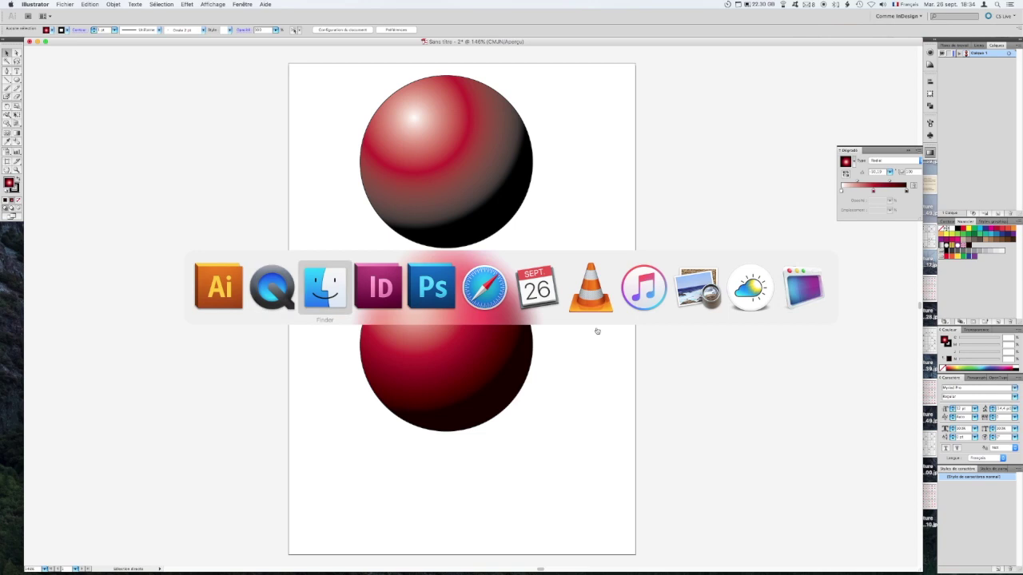
pyautogui.press('super+Tab')
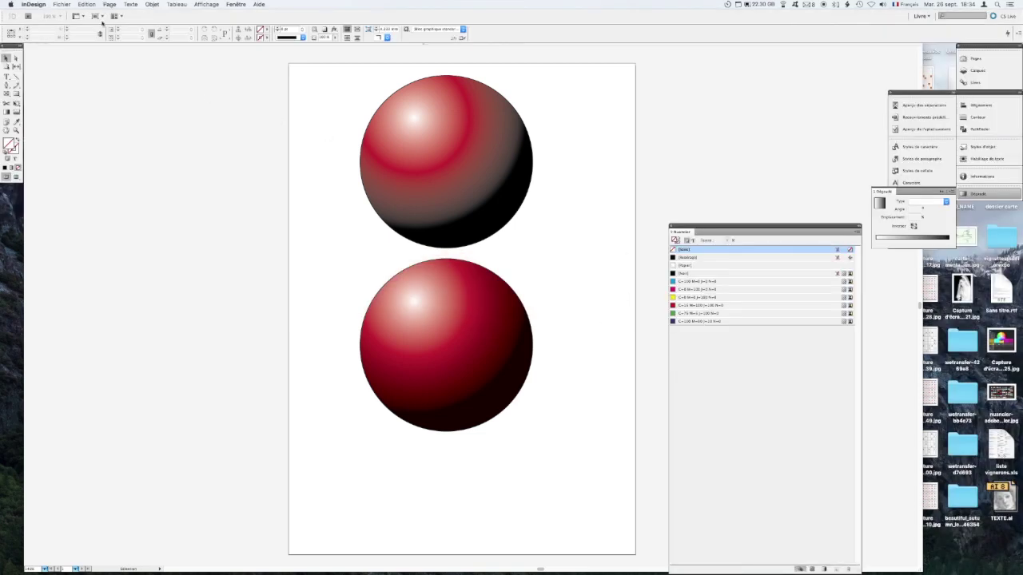
pyautogui.click(62, 4)
pyautogui.moveTo(79, 37)
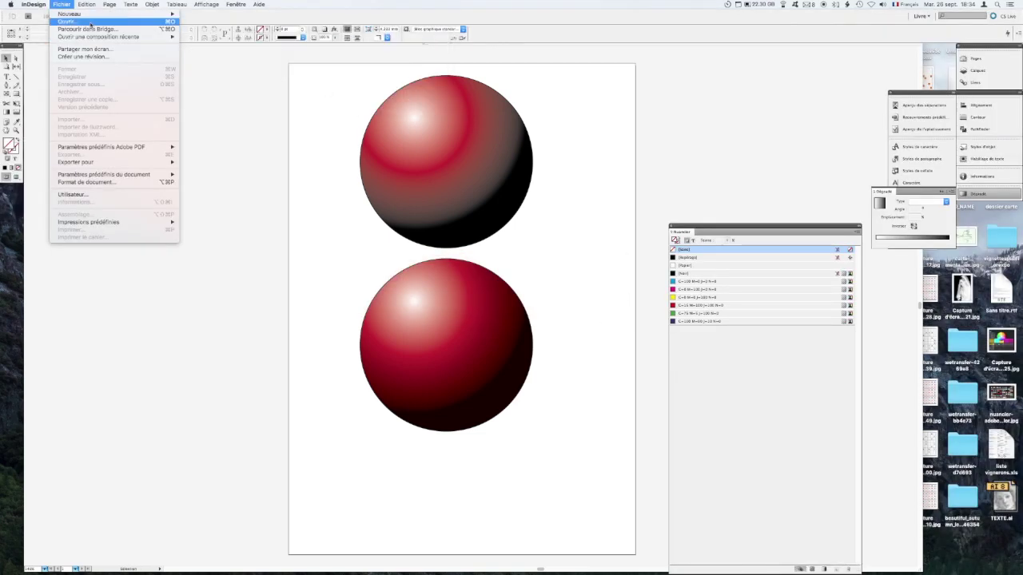
pyautogui.moveTo(144, 14)
pyautogui.click(192, 16)
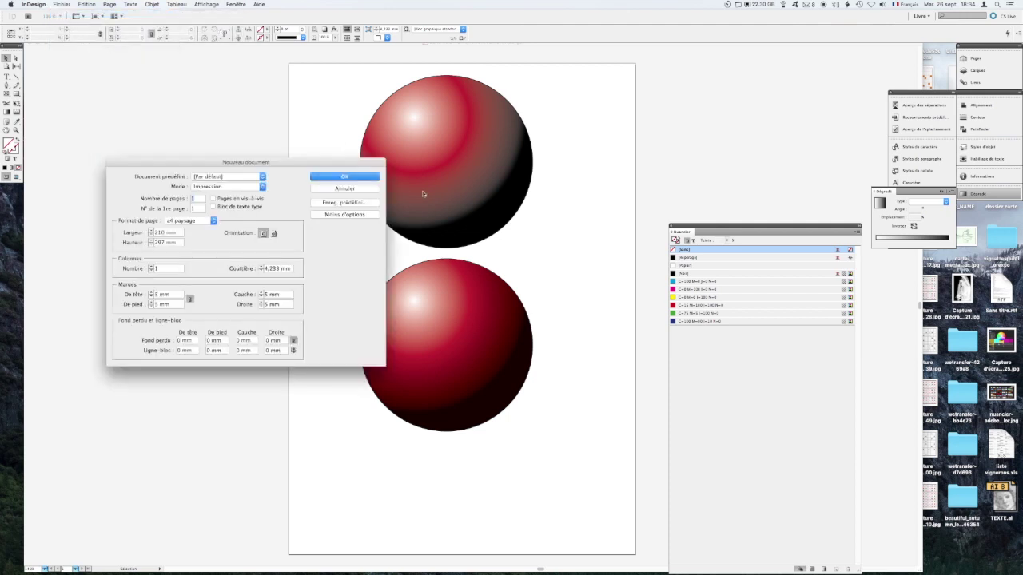
pyautogui.click(337, 179)
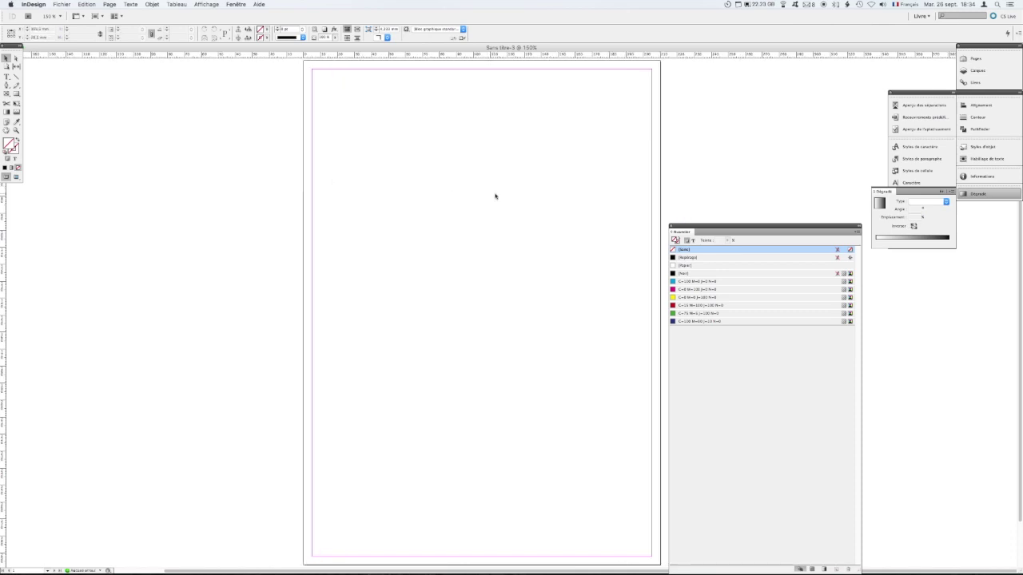
# Step: Draw a circle about 100 mm across in the upper part of the page and fill it with the default white-to-black gradient
pyautogui.moveTo(20, 95); pyautogui.dragTo(41, 101)
pyautogui.moveTo(387, 104); pyautogui.dragTo(562, 315)
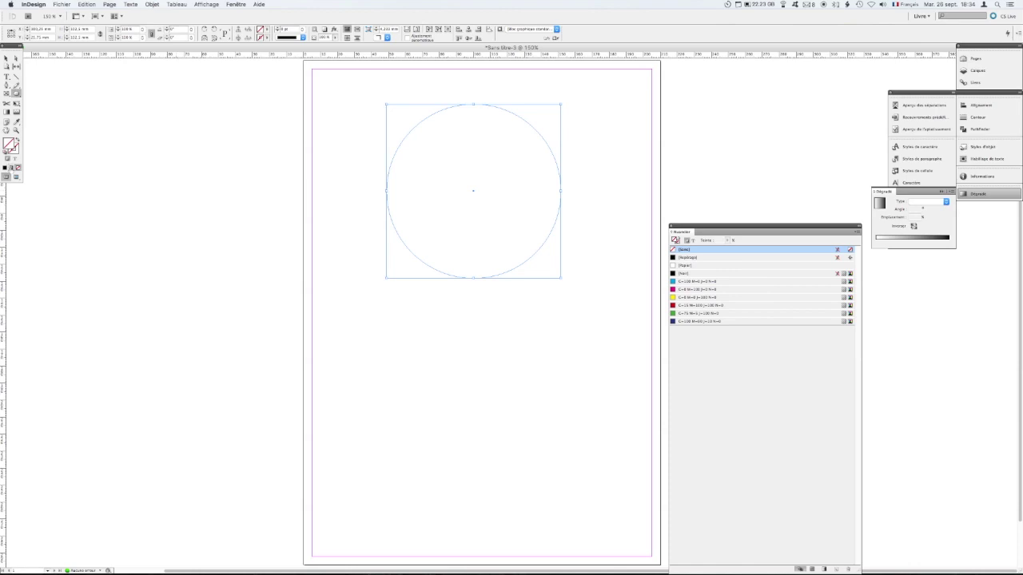
pyautogui.click(11, 167)
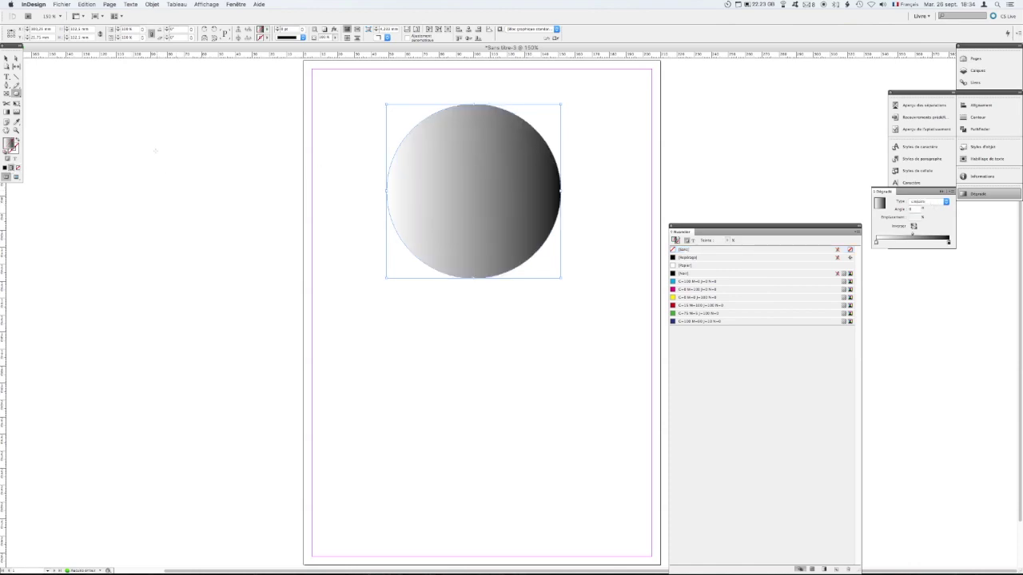
# Step: Redirect the circle's linear gradient diagonally, running from white at the upper left to black at the lower right
pyautogui.click(6, 112)
pyautogui.moveTo(432, 144); pyautogui.dragTo(532, 250)
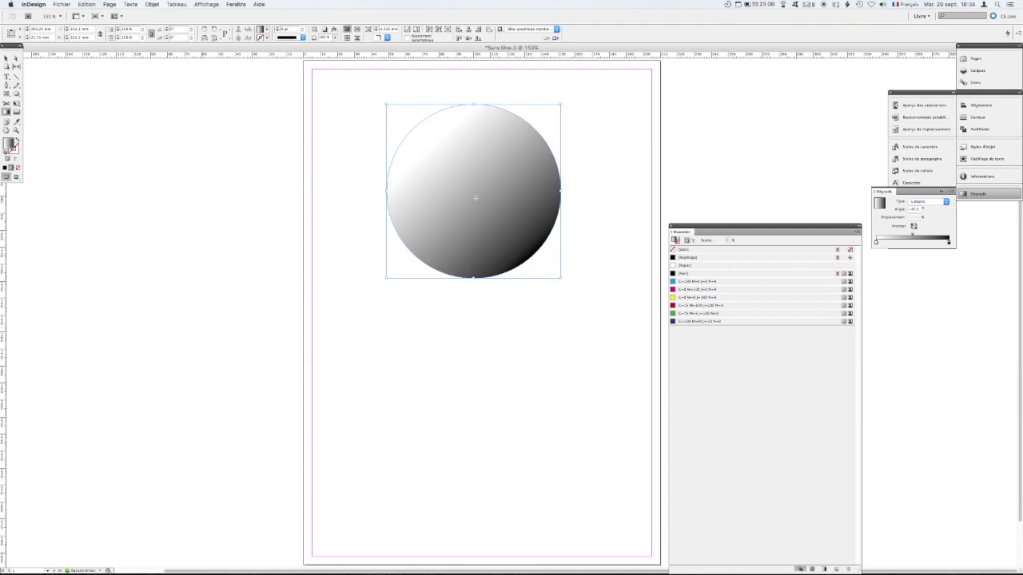
pyautogui.moveTo(434, 157); pyautogui.dragTo(524, 233)
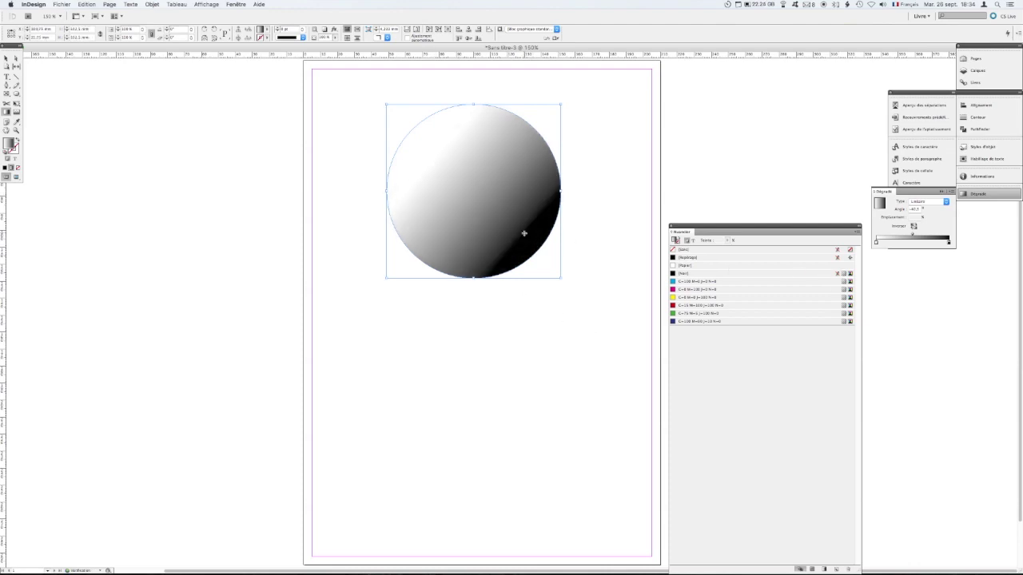
# Step: Change the circle's gradient type to radial
pyautogui.click(931, 203)
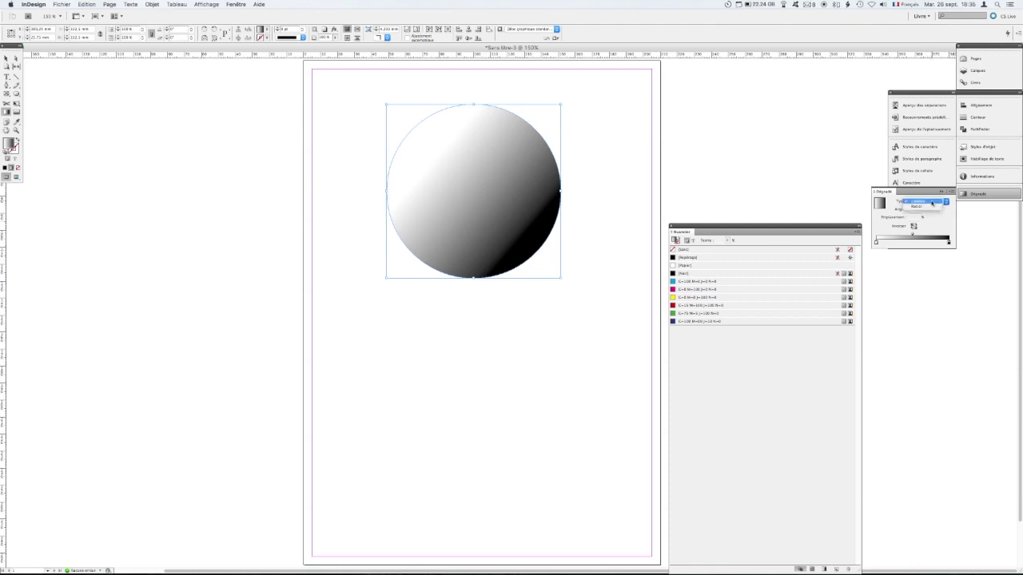
pyautogui.click(924, 210)
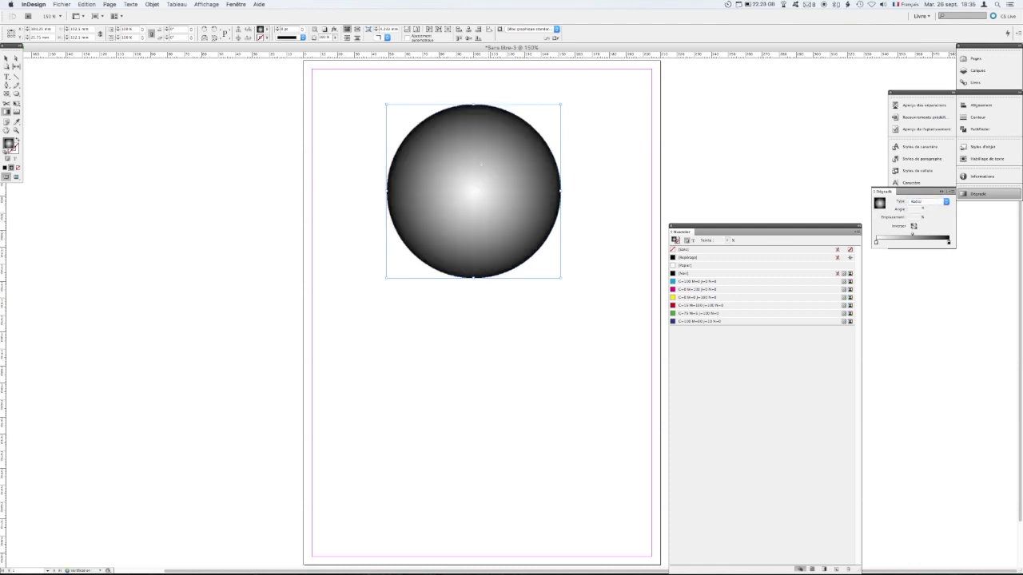
# Step: Shift the radial gradient's highlight to the circle's upper left and add a C=15 M=100 J=100 N=0 red stop midway along the gradient
pyautogui.moveTo(442, 154); pyautogui.dragTo(528, 243)
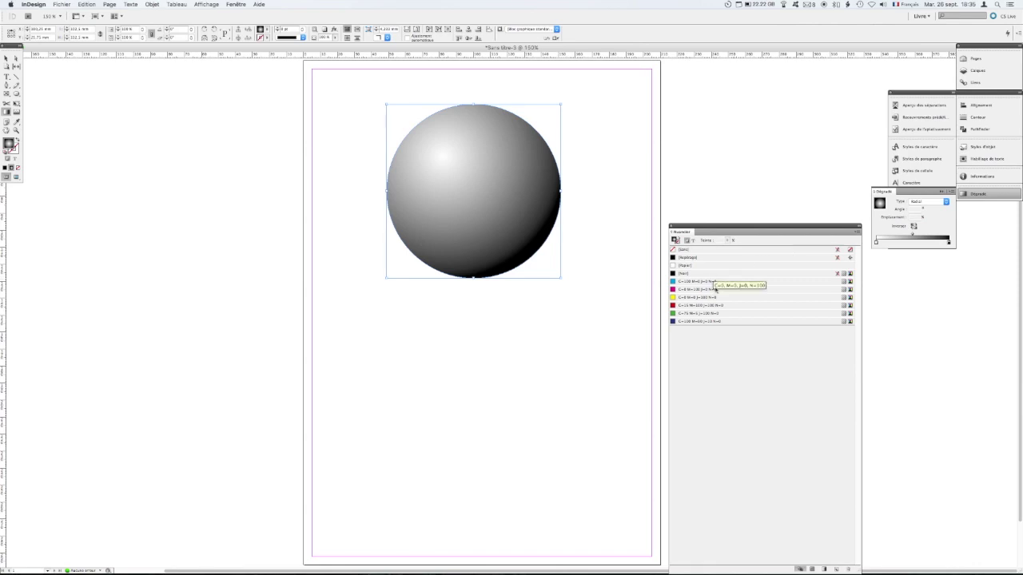
pyautogui.moveTo(690, 309); pyautogui.dragTo(912, 241)
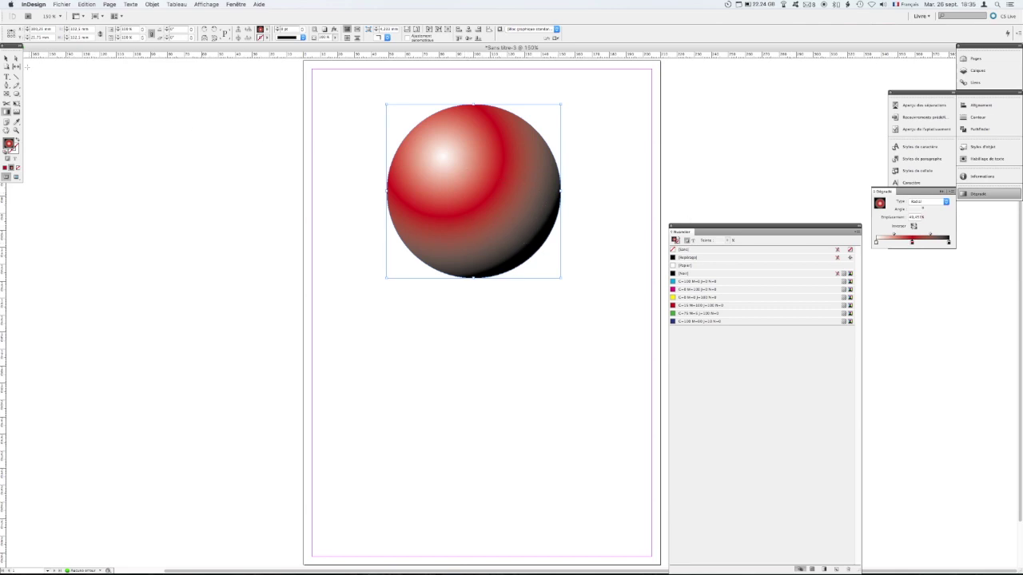
# Step: Duplicate the red sphere directly below the original and deselect it
pyautogui.click(6, 59)
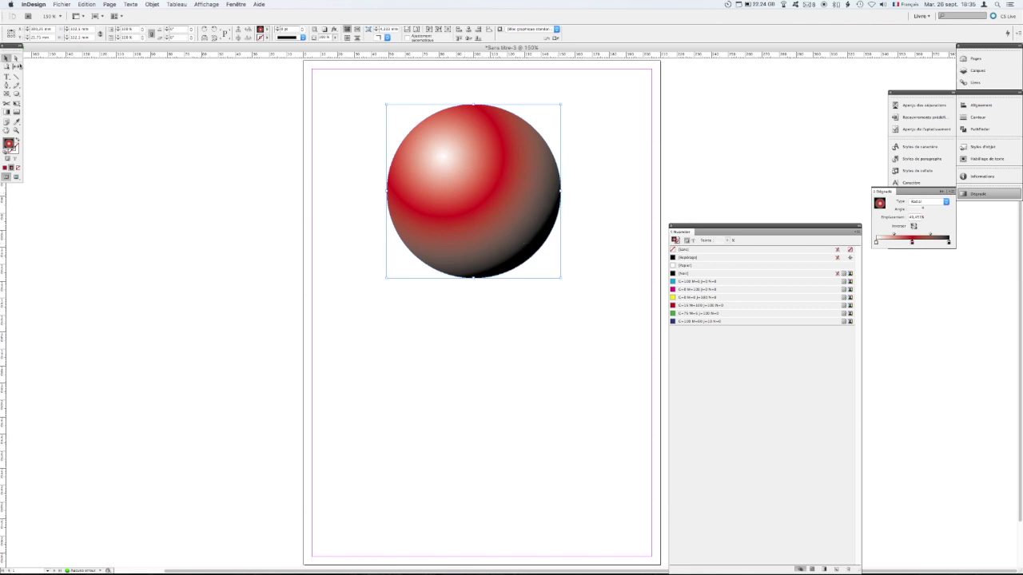
pyautogui.click(431, 328)
pyautogui.click(522, 229)
pyautogui.moveTo(516, 240); pyautogui.dragTo(509, 430)
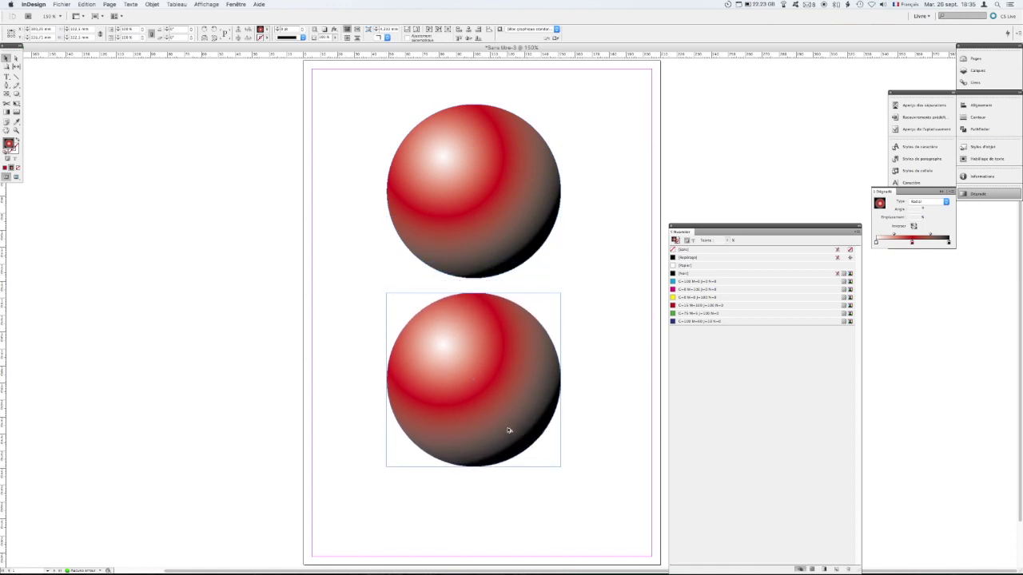
pyautogui.click(621, 261)
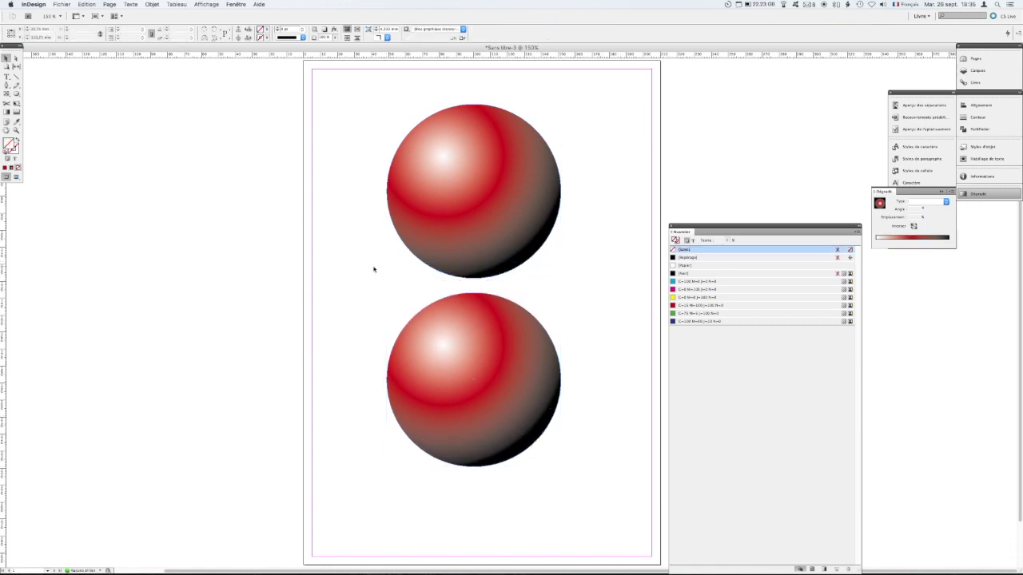
# Step: With nothing selected, darken the fill color from the C=15 M=100 J=100 N=0 red to a near-black by lowering its red value
pyautogui.click(5, 168)
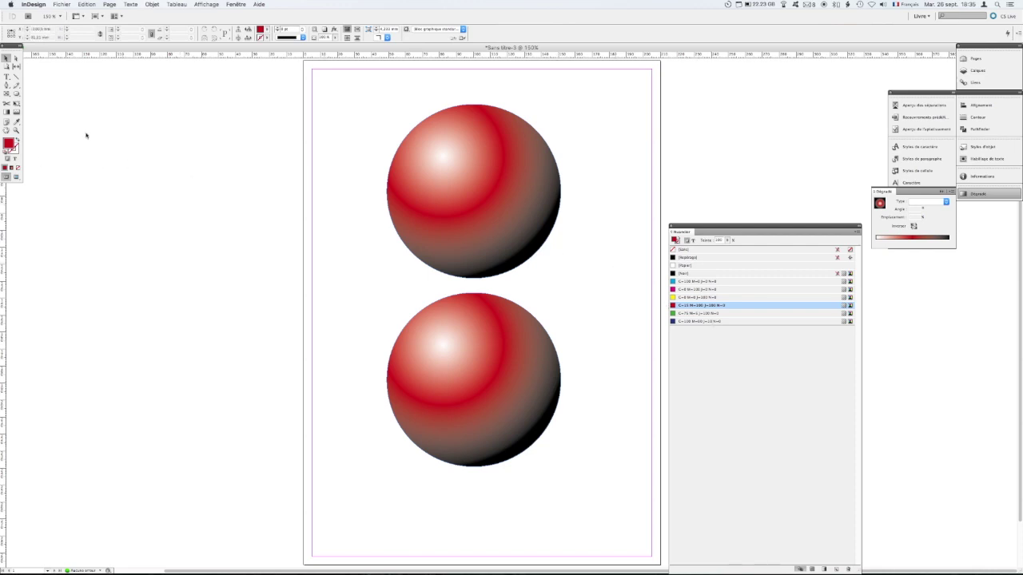
pyautogui.doubleClick(8, 145)
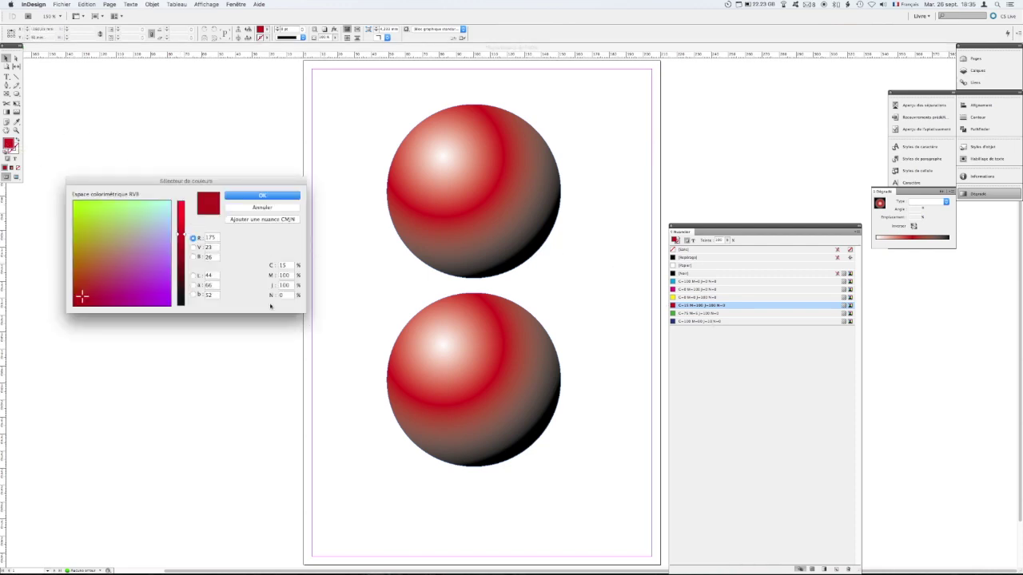
pyautogui.doubleClick(285, 295)
pyautogui.moveTo(184, 238); pyautogui.dragTo(182, 301)
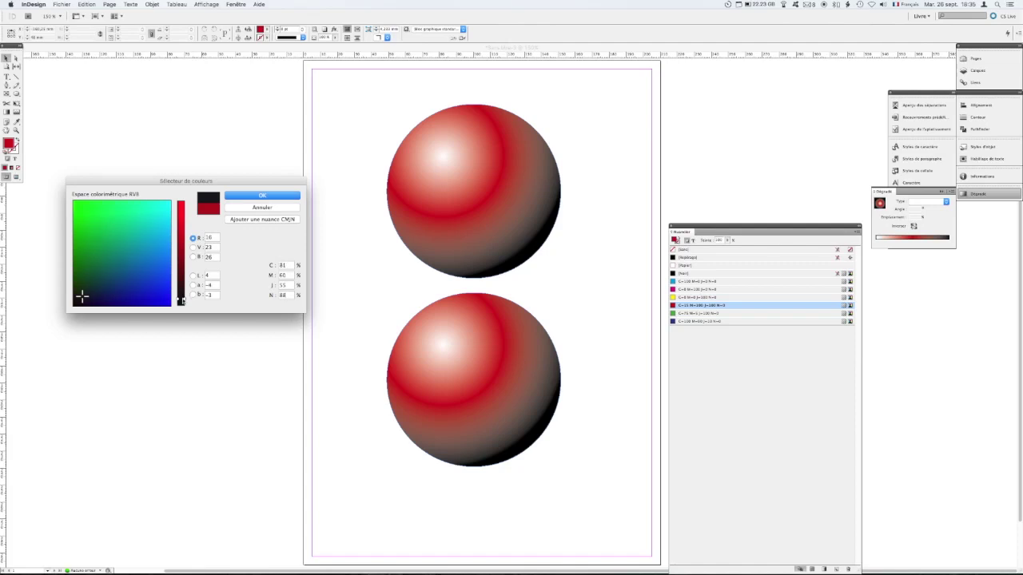
pyautogui.moveTo(182, 301); pyautogui.dragTo(182, 302)
pyautogui.click(255, 198)
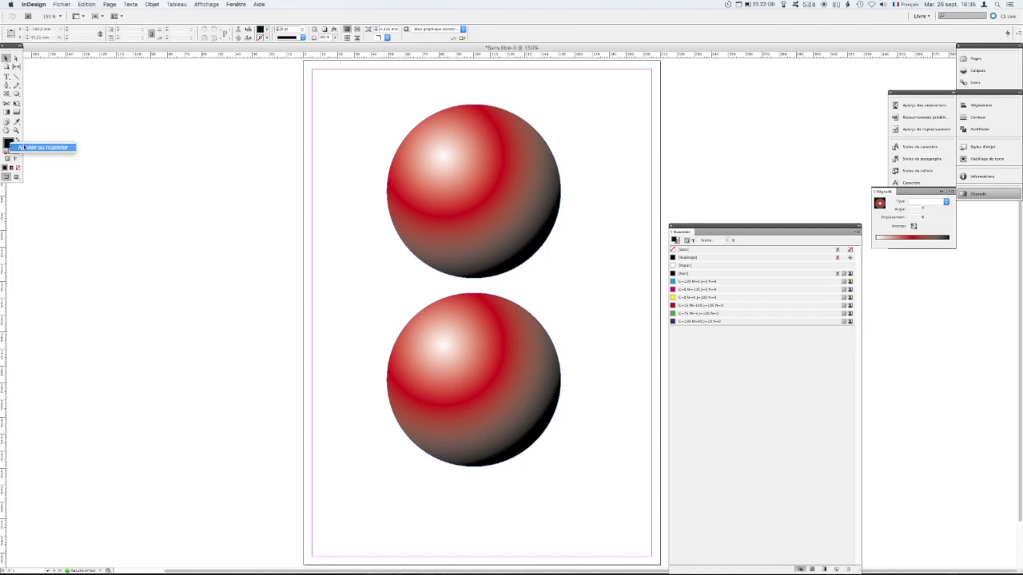
# Step: Add the near-black fill to the swatches and use it as the dark end stop of the lower sphere's gradient
pyautogui.moveTo(8, 144); pyautogui.dragTo(689, 264)
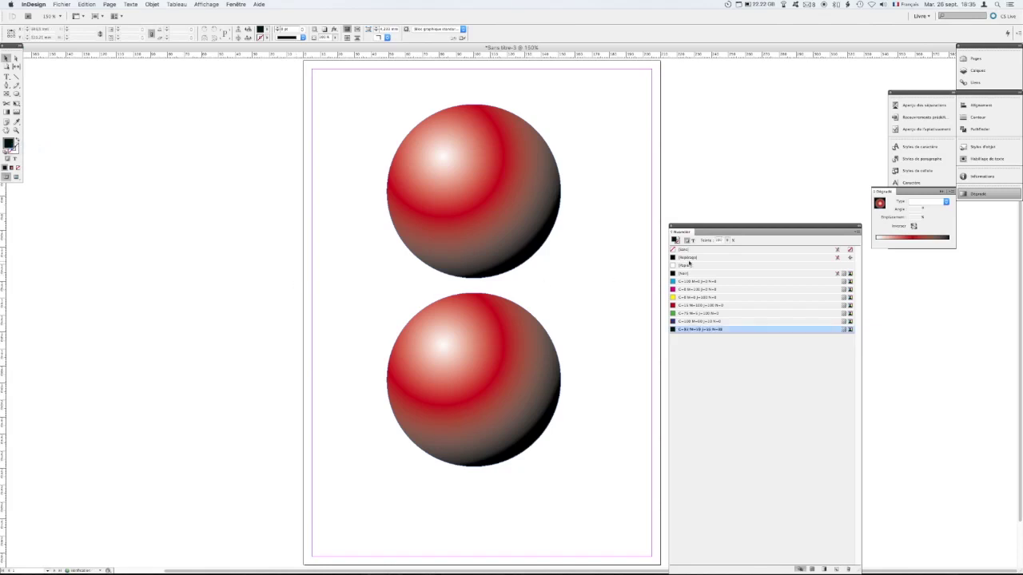
pyautogui.click(527, 361)
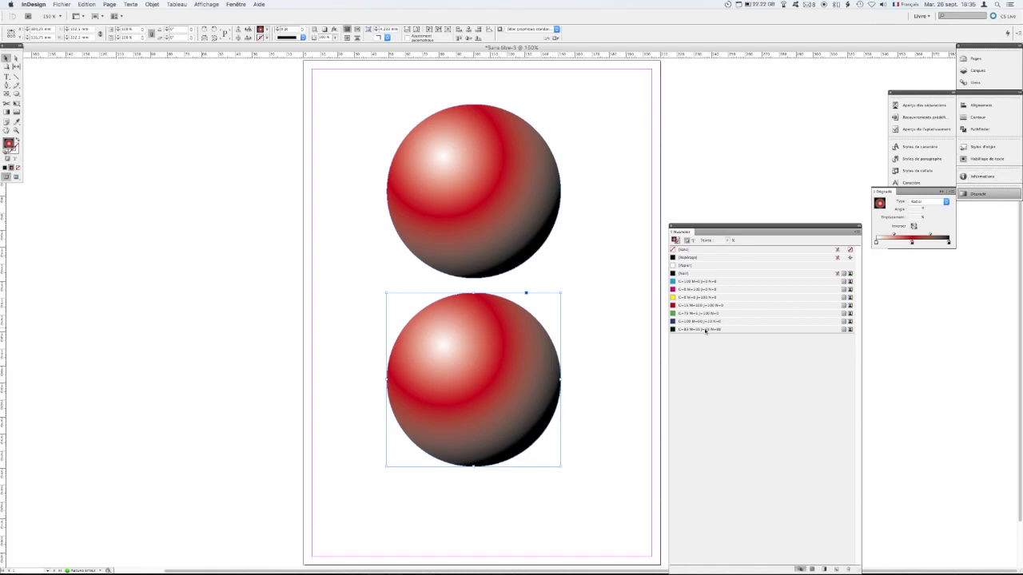
pyautogui.moveTo(705, 329)
pyautogui.mouseDown()
pyautogui.moveTo(935, 281)
pyautogui.moveTo(950, 244)
pyautogui.mouseUp()
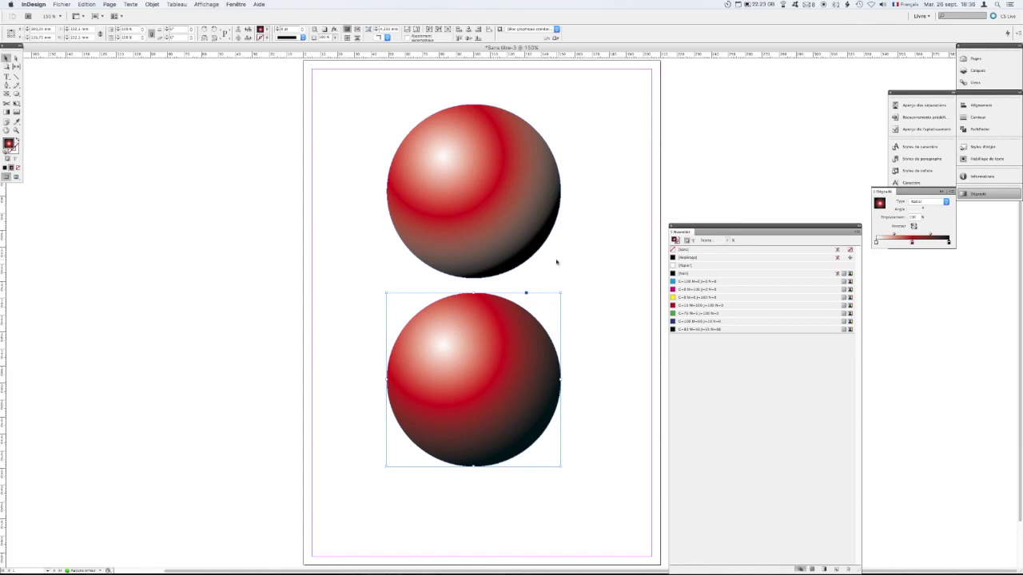
# Step: Switch to Photoshop and create a new A4 document, 210 × 297 mm, 300 pixels/inch, RGB, with a white background
pyautogui.moveTo(494, 566)
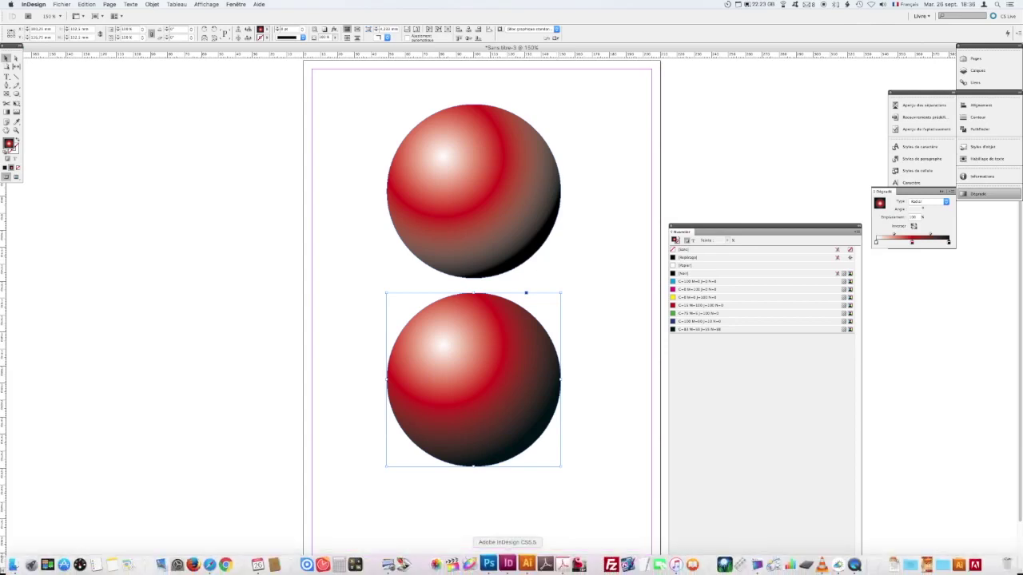
pyautogui.click(492, 566)
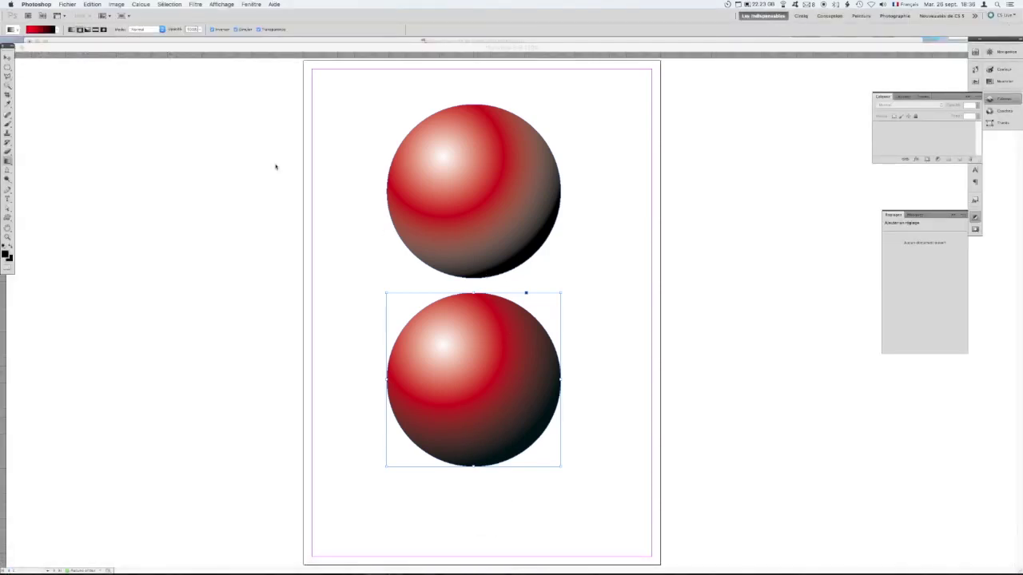
pyautogui.press('super+n')
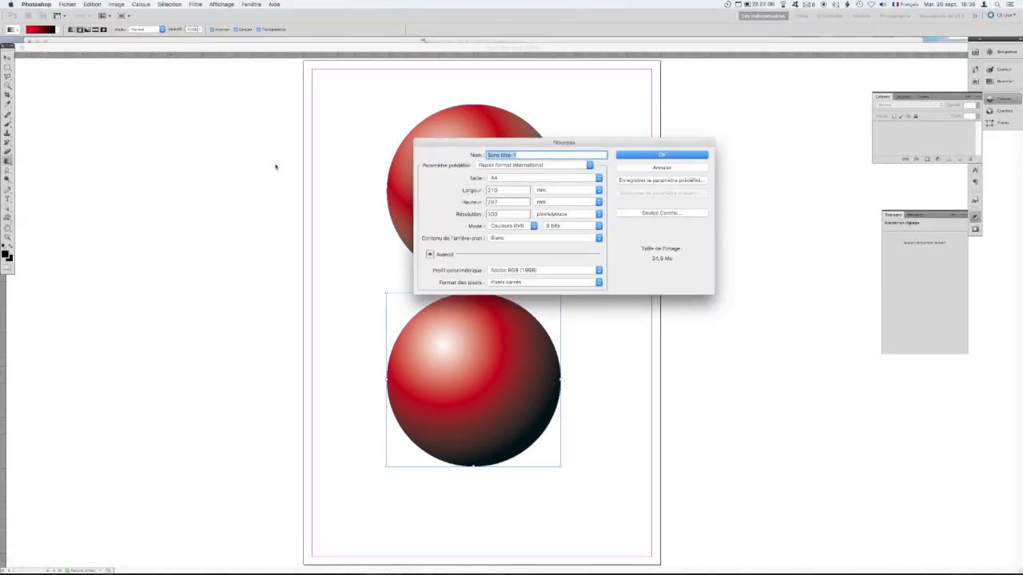
pyautogui.press('Return')
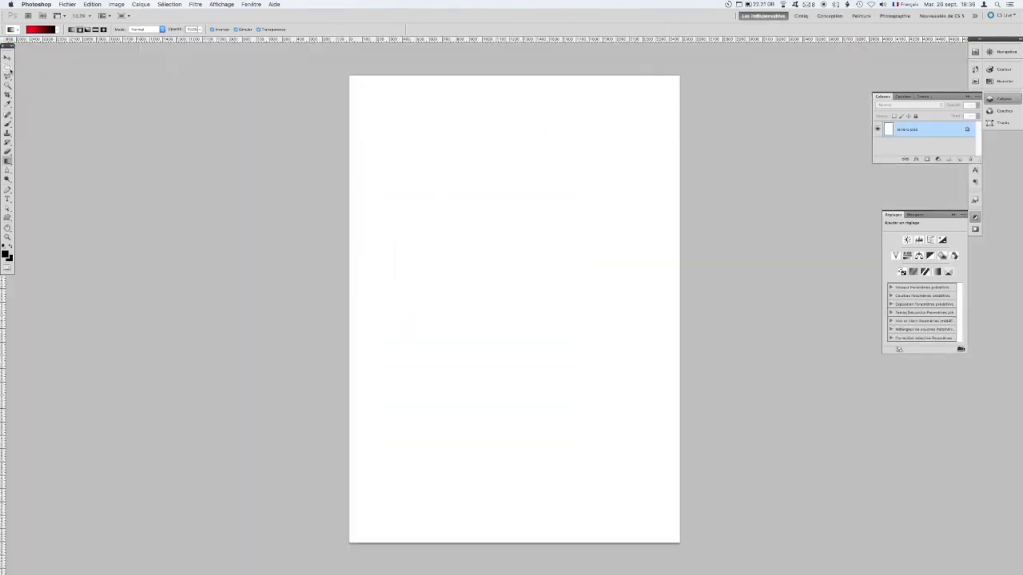
# Step: Make a circular selection about half the page width in the upper part of a new layer and activate the Gradient tool
pyautogui.click(8, 69)
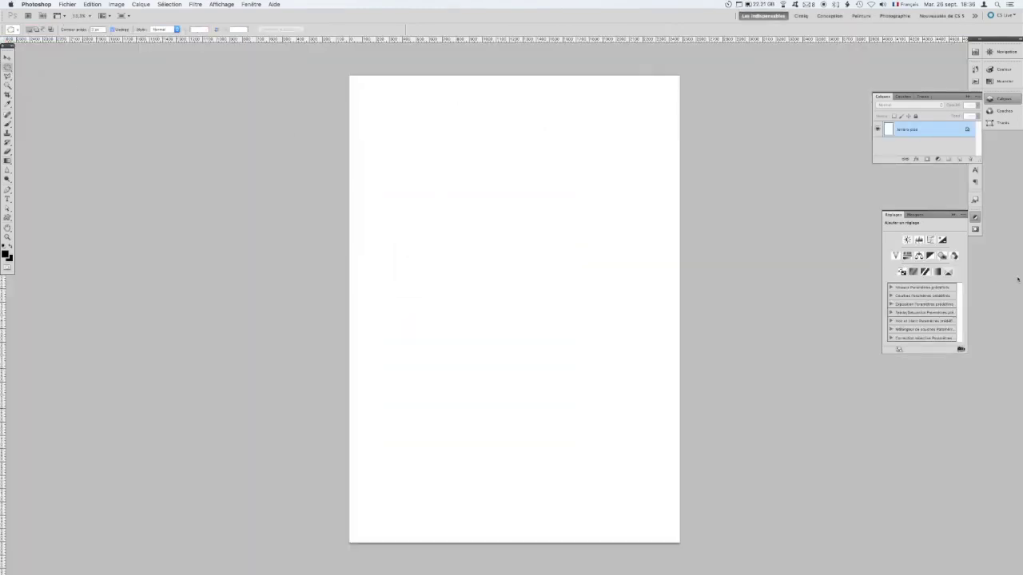
pyautogui.click(959, 159)
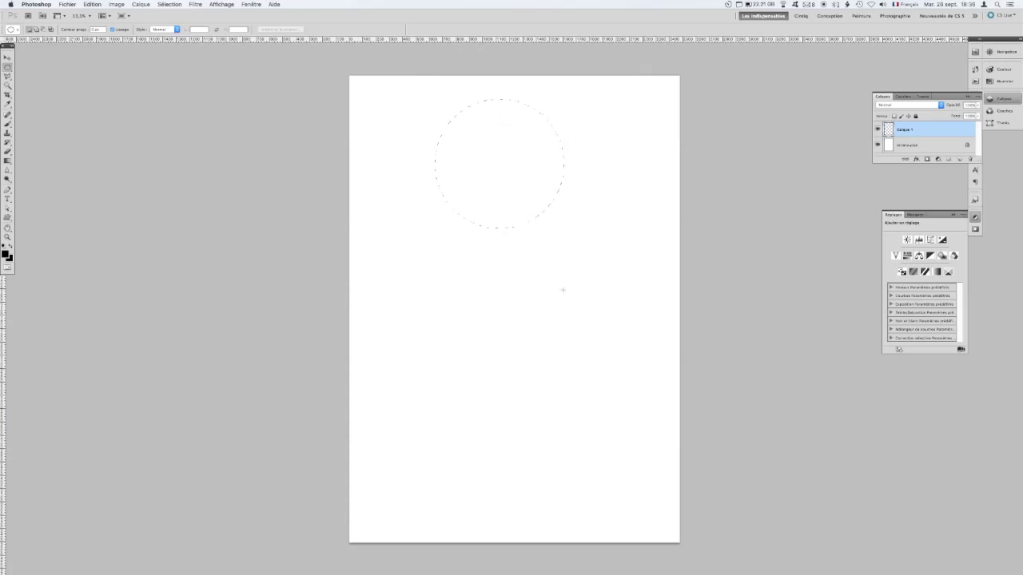
pyautogui.moveTo(563, 290); pyautogui.dragTo(564, 295)
pyautogui.moveTo(593, 331); pyautogui.dragTo(594, 331)
pyautogui.click(6, 161)
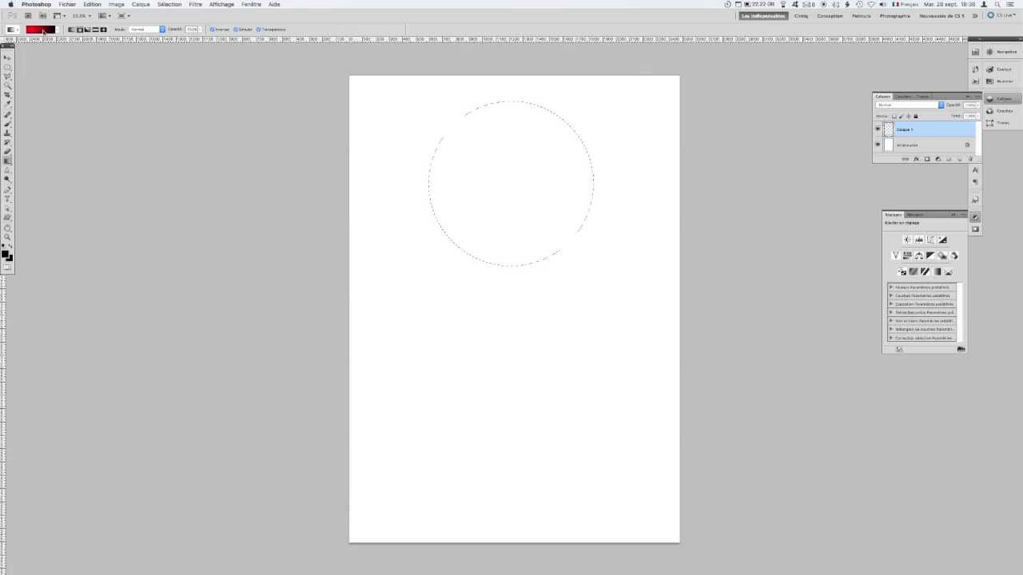
pyautogui.click(40, 29)
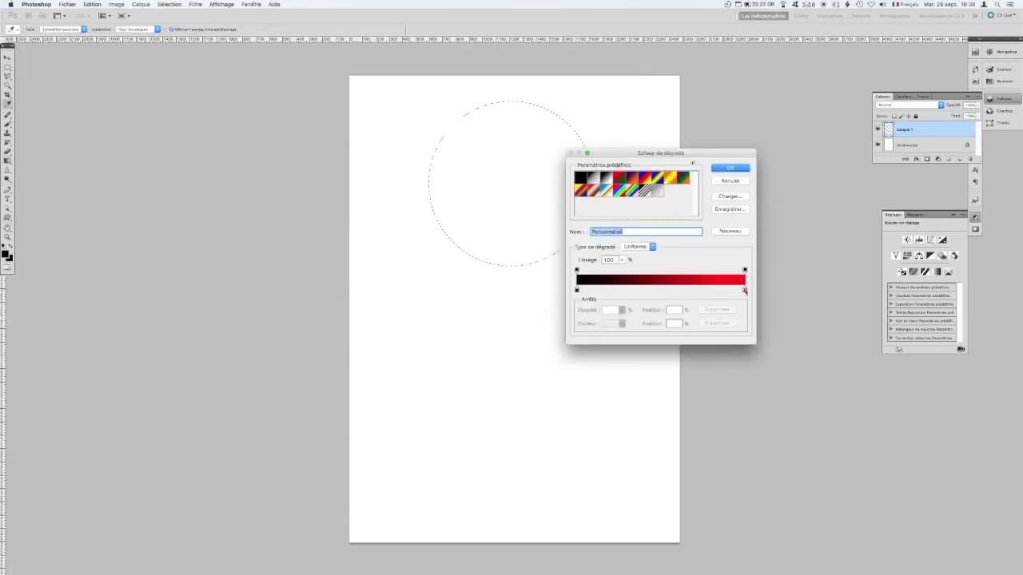
pyautogui.moveTo(745, 290); pyautogui.dragTo(658, 290)
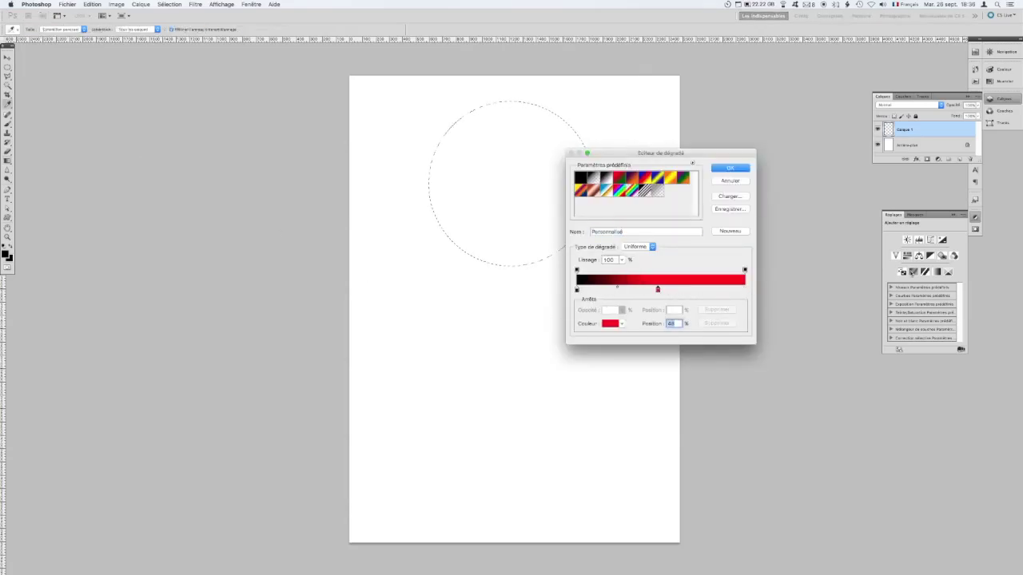
pyautogui.click(993, 85)
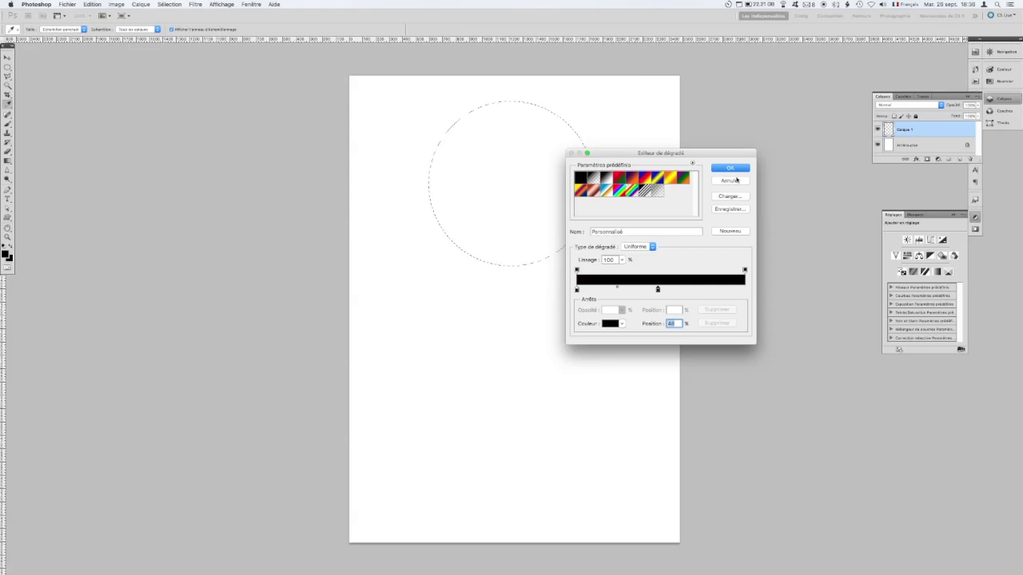
pyautogui.press('Return')
# Step: Display the swatches, then edit the gradient by moving the red stop to the middle and adding a white stop at the light end
pyautogui.click(999, 80)
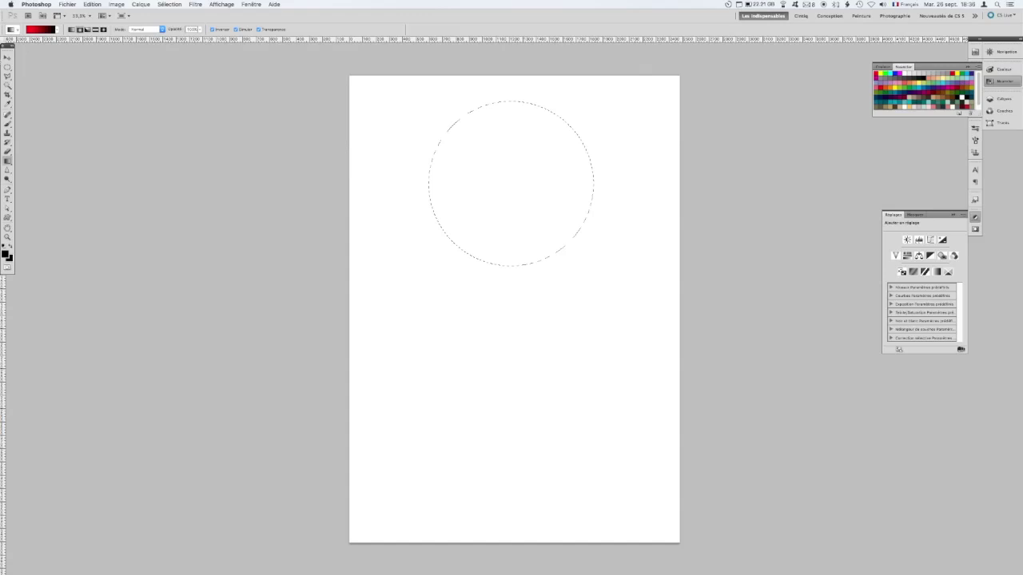
pyautogui.click(39, 29)
pyautogui.moveTo(702, 289); pyautogui.dragTo(659, 290)
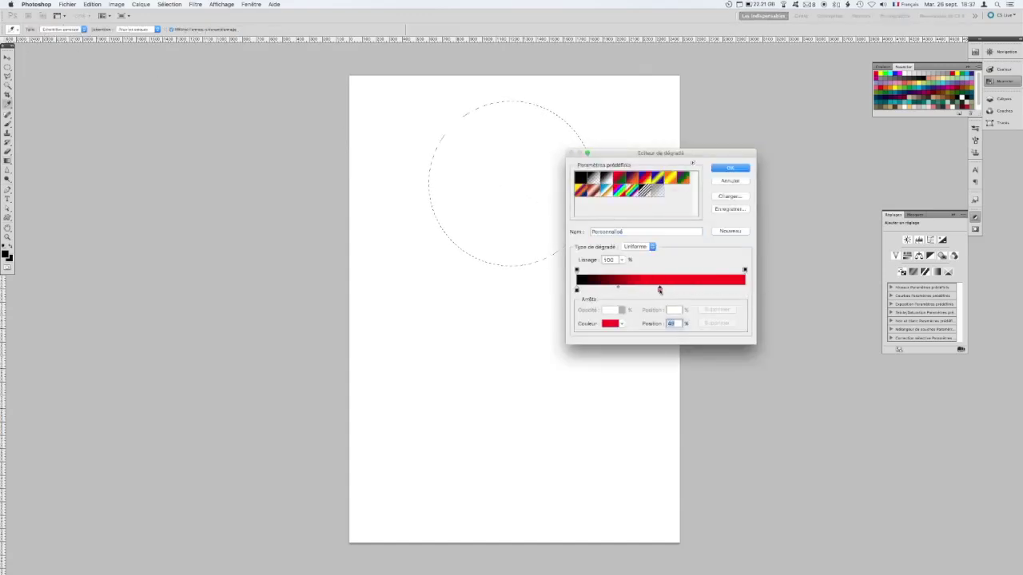
pyautogui.click(741, 291)
pyautogui.doubleClick(744, 290)
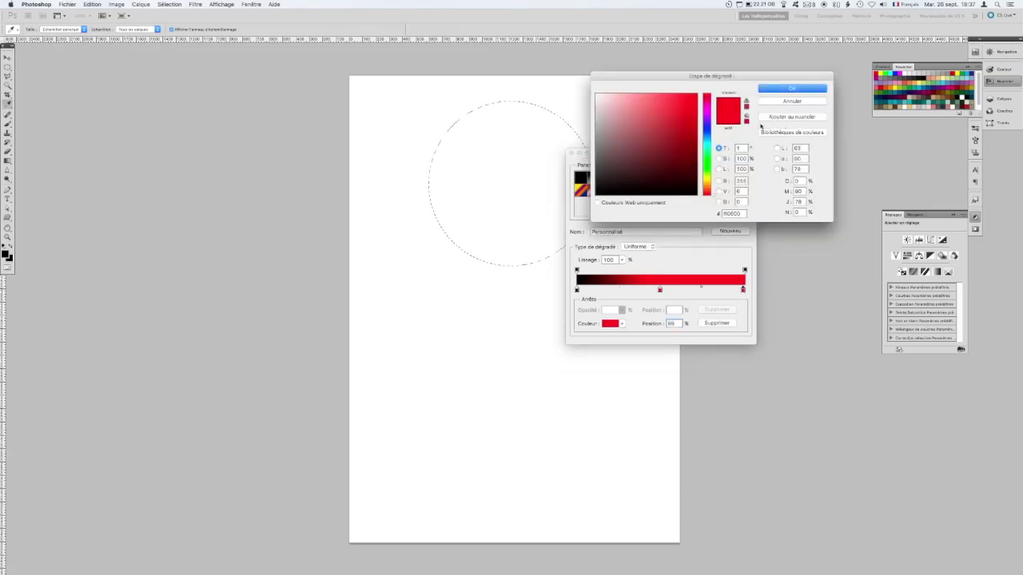
pyautogui.click(964, 96)
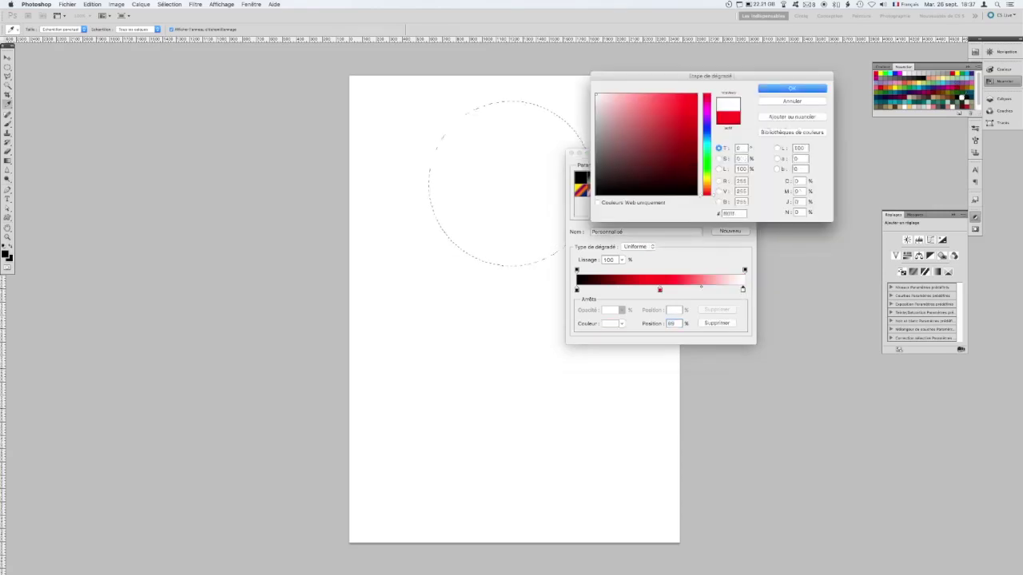
pyautogui.click(804, 93)
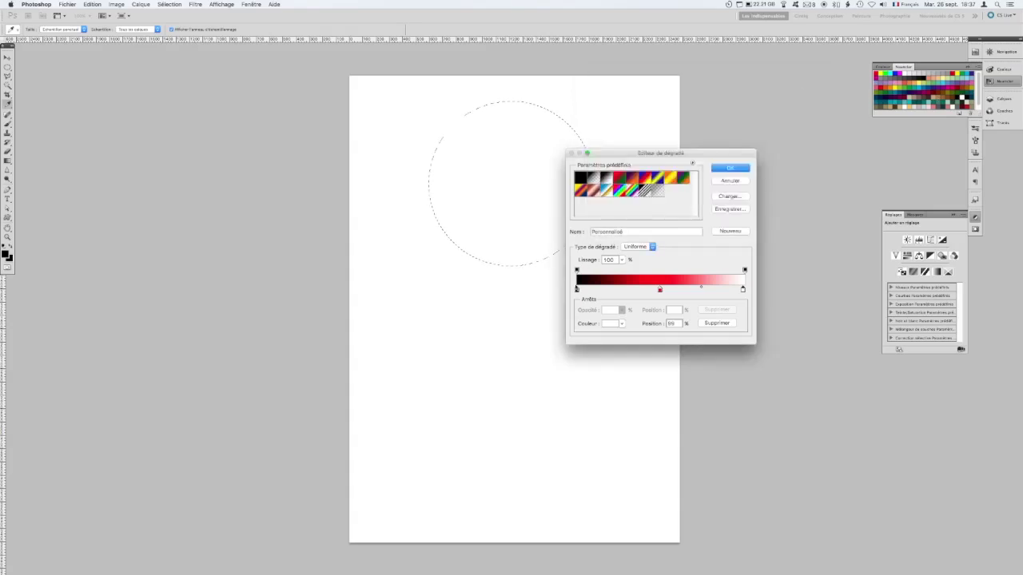
# Step: Set the gradient's dark end stop to C 0, M 0, J 0, N 100
pyautogui.doubleClick(576, 289)
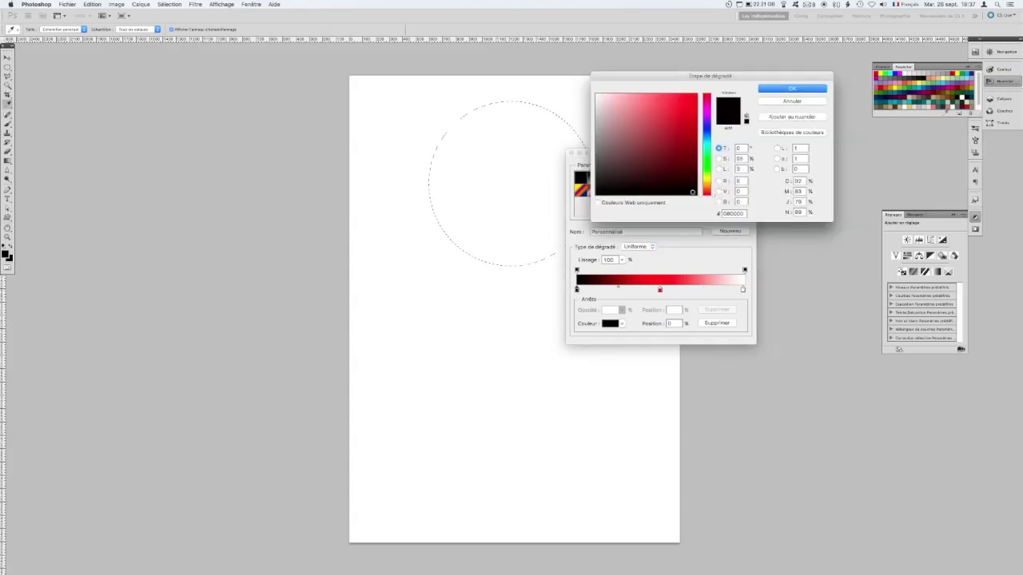
pyautogui.click(923, 78)
pyautogui.doubleClick(798, 181)
pyautogui.write('0')
pyautogui.press('Tab')
pyautogui.write('0')
pyautogui.press('Tab')
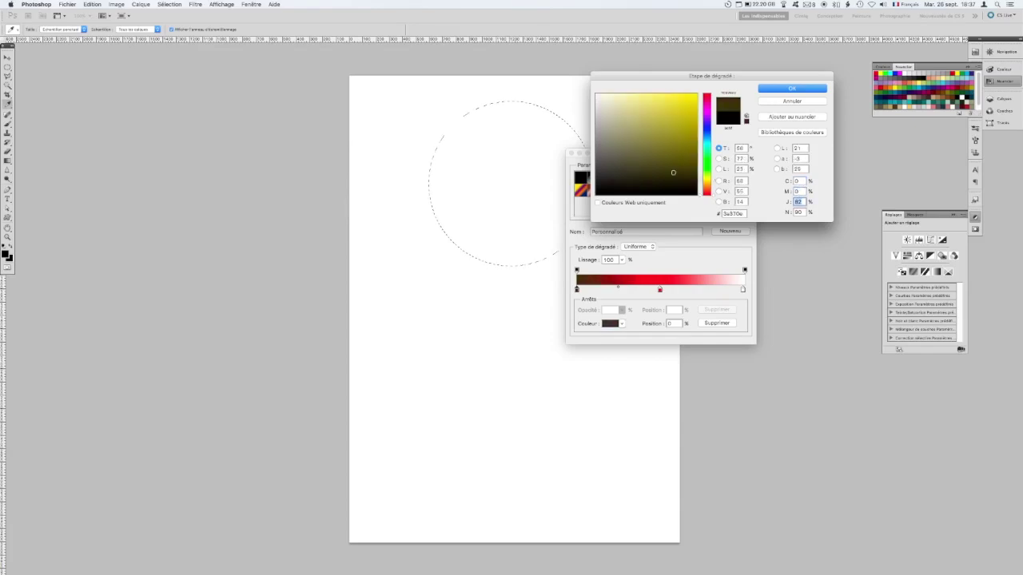
pyautogui.write('0')
pyautogui.press('Tab')
pyautogui.write('100')
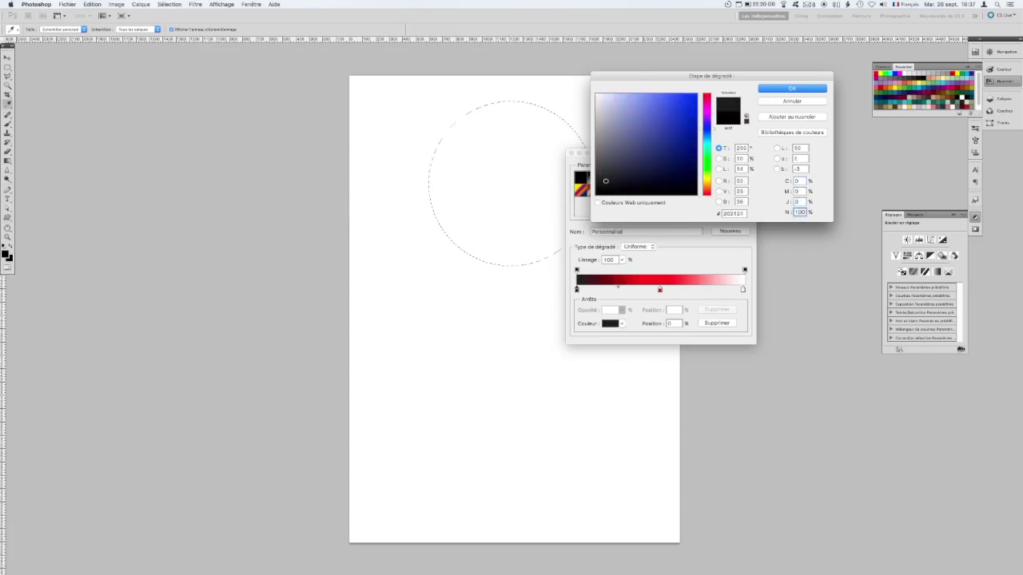
pyautogui.press('Return')
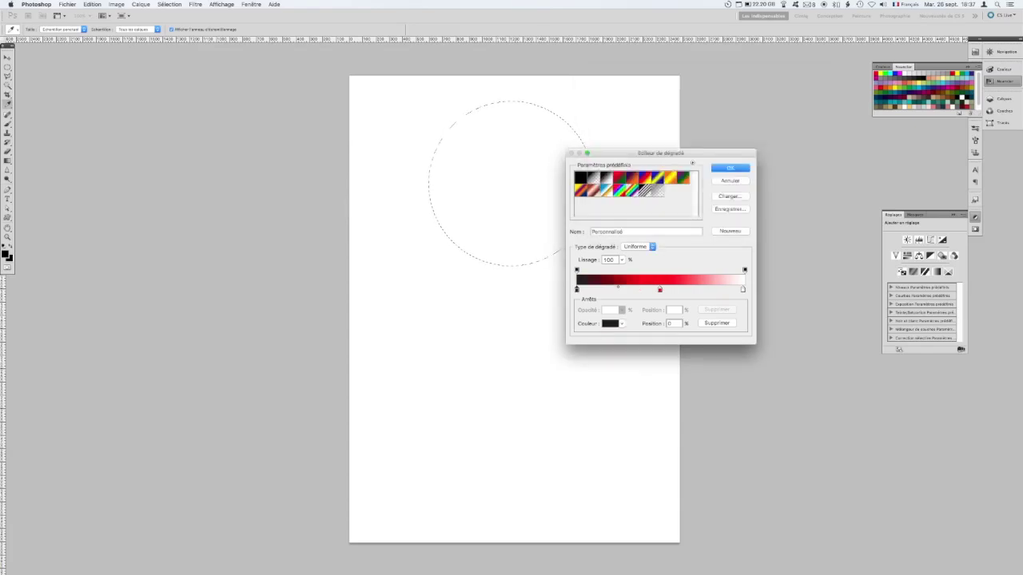
# Step: Shift the red stop slightly toward the dark end and fill the circular selection with the gradient in radial mode, highlight at the upper left
pyautogui.moveTo(661, 291); pyautogui.dragTo(656, 290)
pyautogui.click(731, 167)
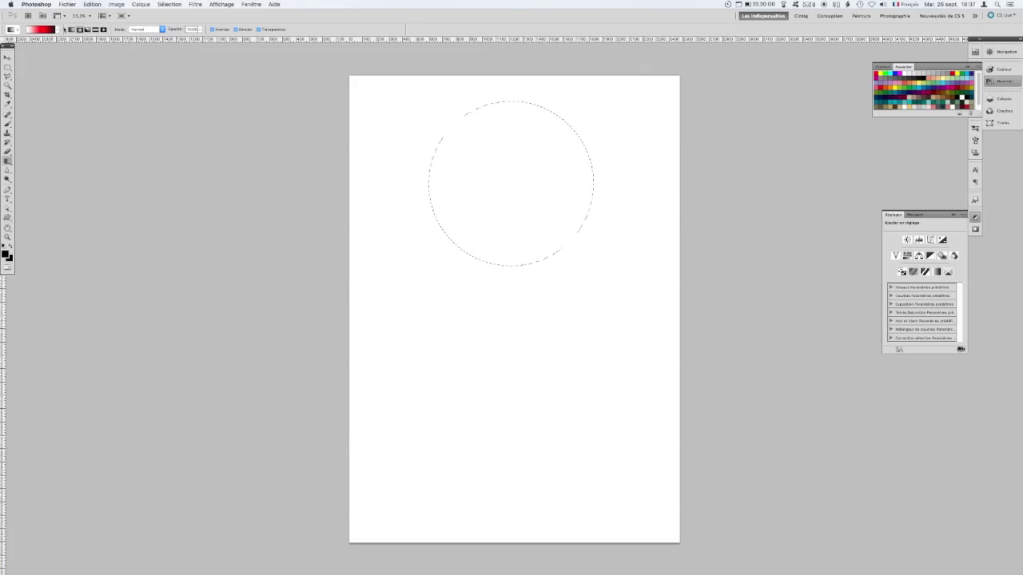
pyautogui.click(80, 30)
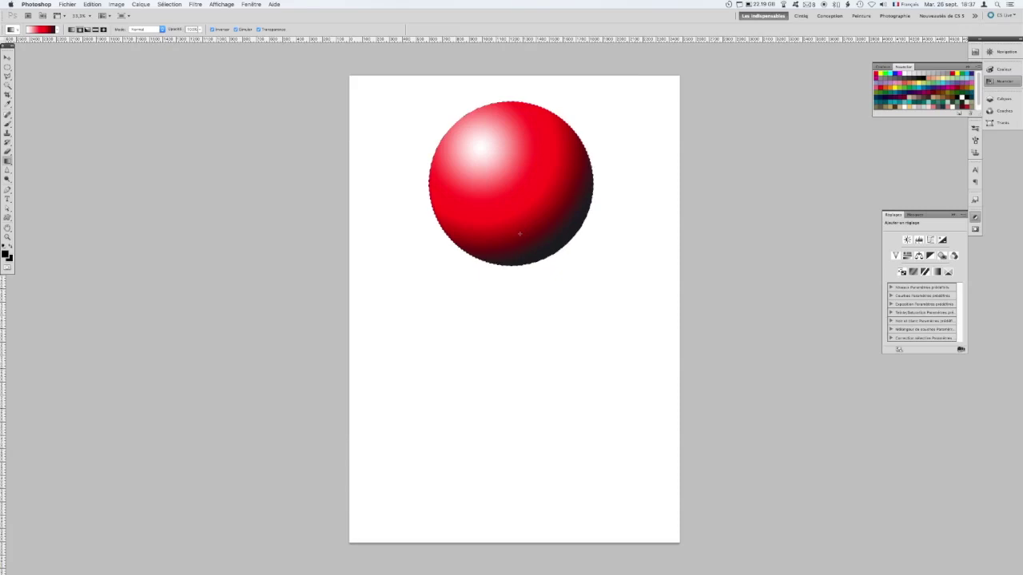
# Step: Copy and paste the shaded sphere, placing the duplicate directly below the original
pyautogui.click(8, 58)
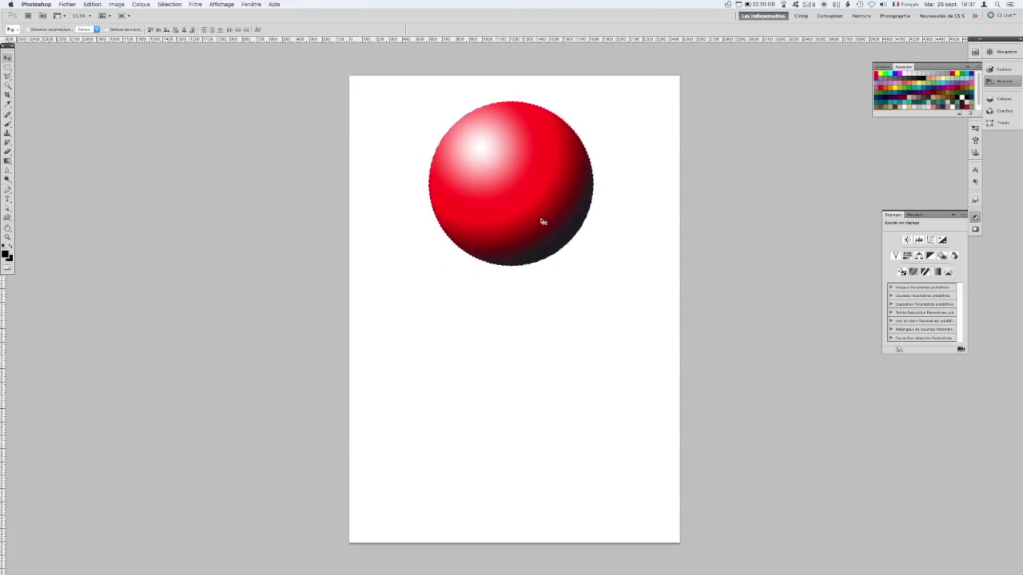
pyautogui.press('super+c')
pyautogui.press('super+v')
pyautogui.moveTo(534, 237); pyautogui.dragTo(532, 418)
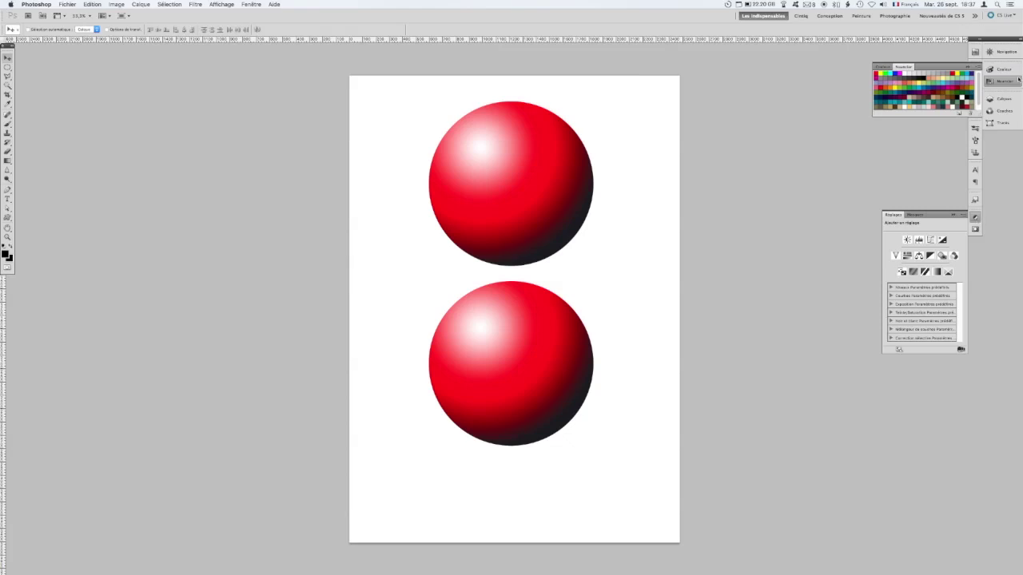
# Step: Load the lower sphere's layer outline as a selection, and display the full set of swatches
pyautogui.click(1004, 99)
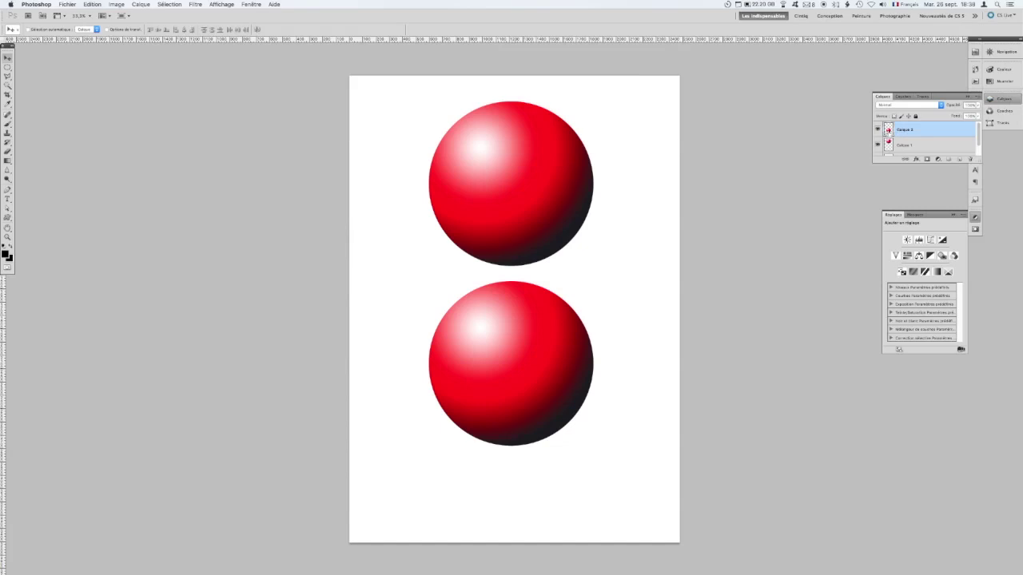
pyautogui.keyDown('super'); pyautogui.click(889, 132); pyautogui.keyUp('super')
pyautogui.click(1000, 81)
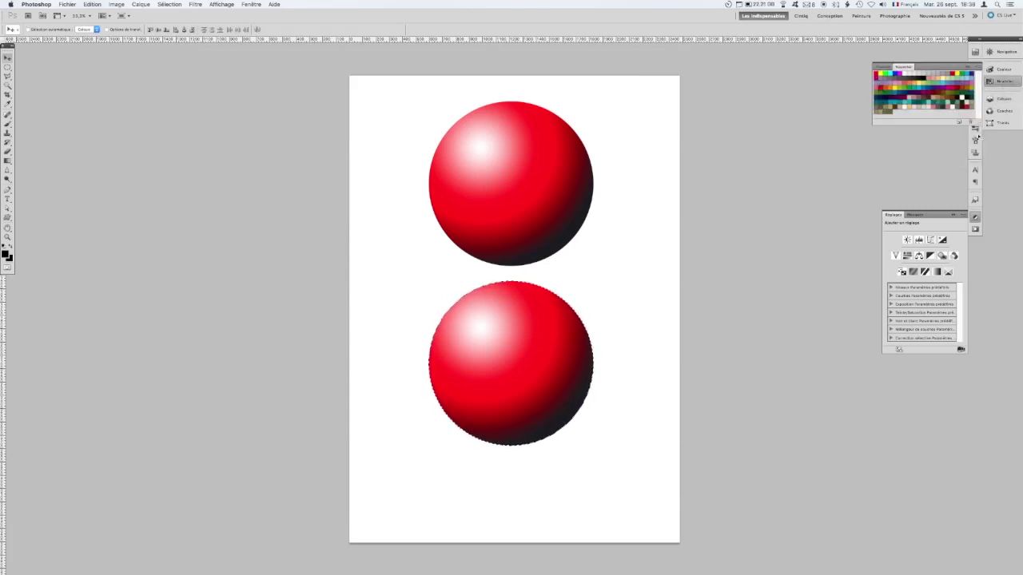
pyautogui.moveTo(978, 137); pyautogui.dragTo(989, 227)
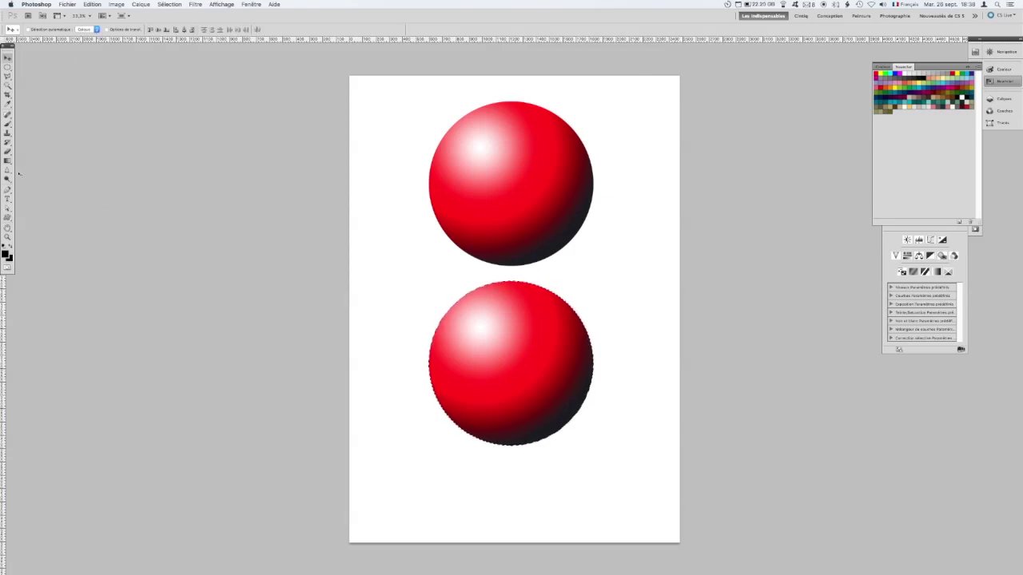
# Step: Change the gradient's dark end stop to a deep red by picking a bright red with hue 0° and setting N to 95%
pyautogui.press('g')
pyautogui.click(44, 31)
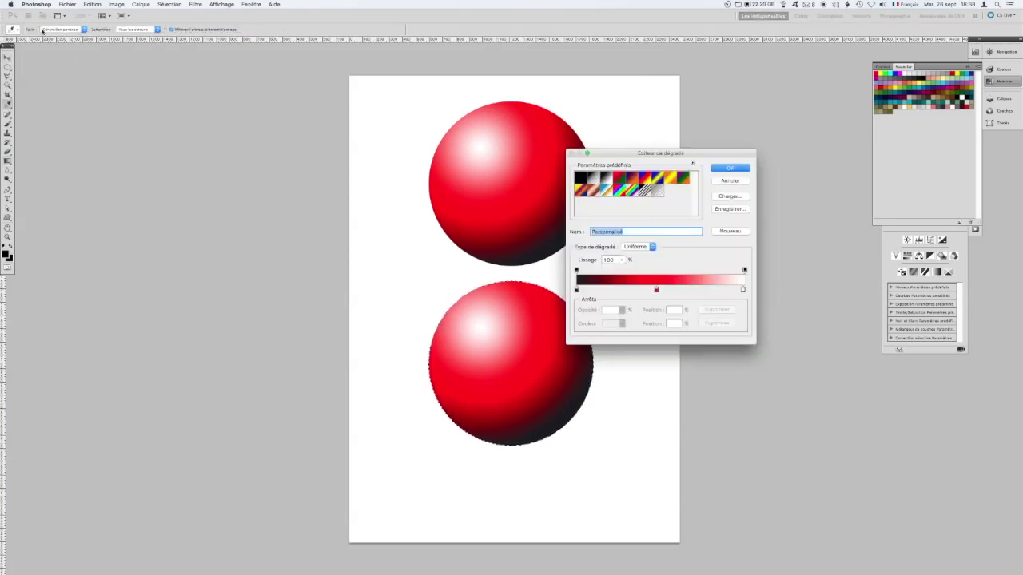
pyautogui.doubleClick(577, 289)
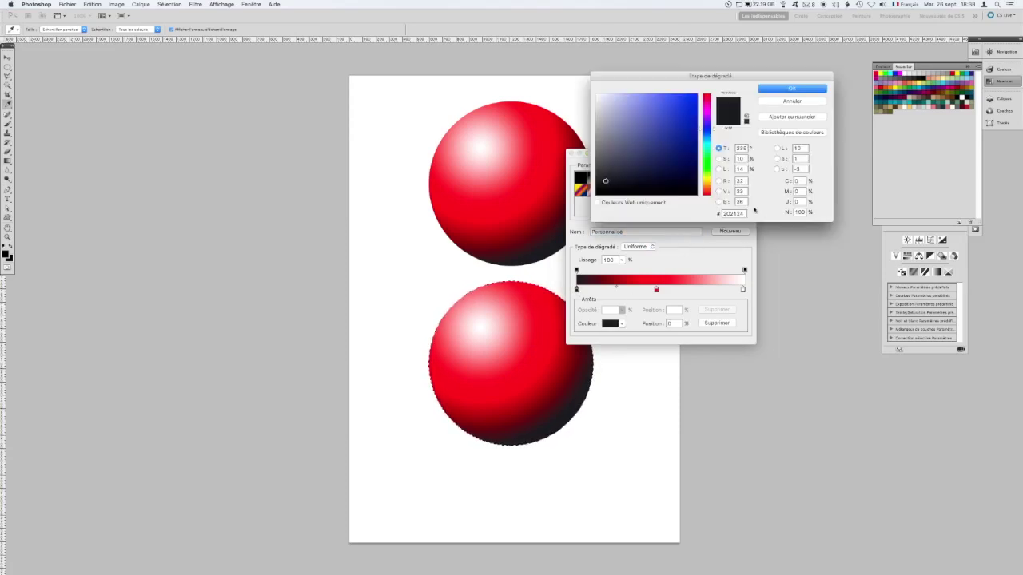
pyautogui.moveTo(708, 109); pyautogui.dragTo(708, 93)
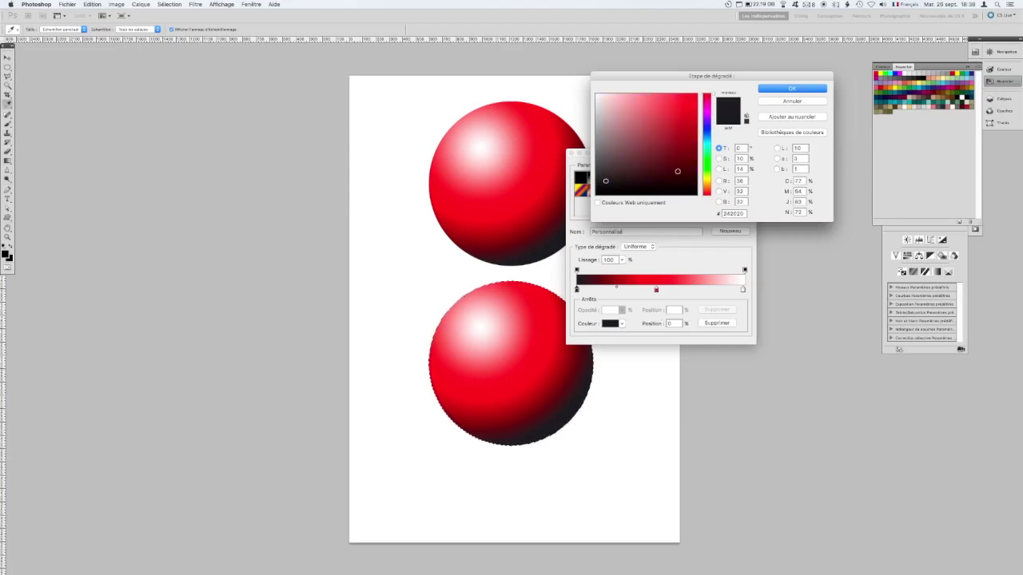
pyautogui.moveTo(681, 128); pyautogui.dragTo(696, 93)
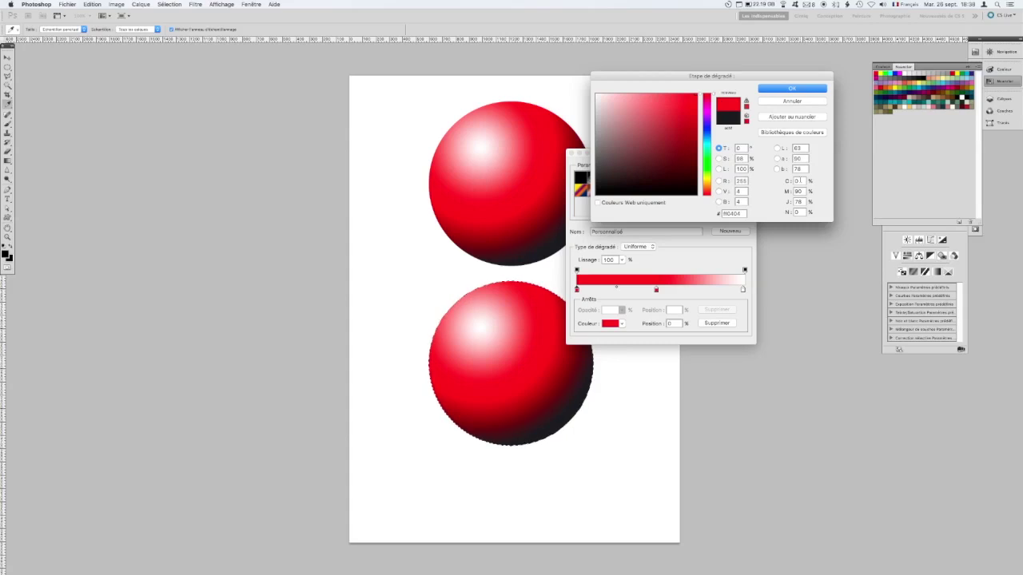
pyautogui.click(692, 102)
pyautogui.click(799, 212)
pyautogui.write('95')
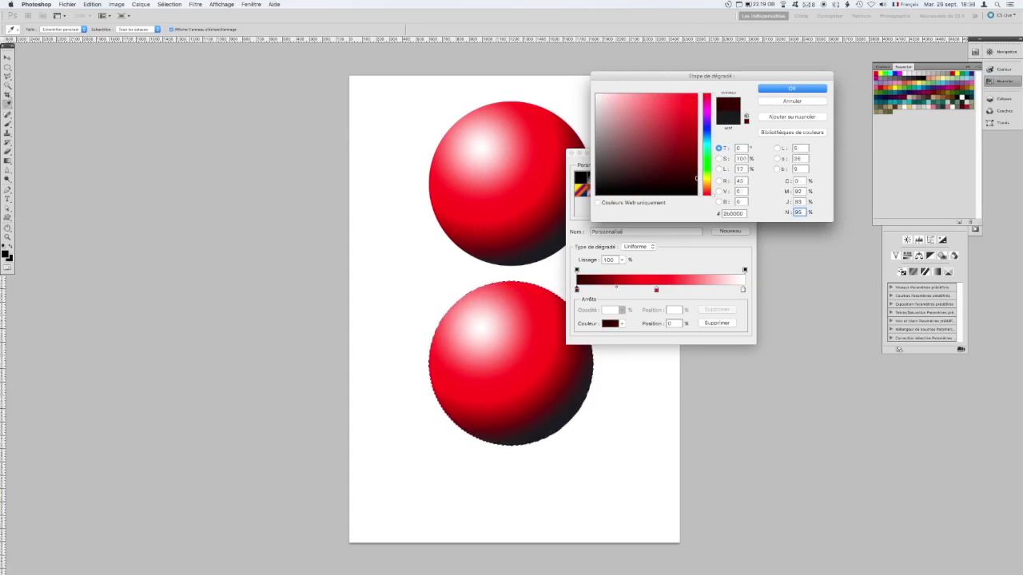
# Step: Add cyan to the gradient's dark end stop, reduce its magenta, and accept the edited gradient
pyautogui.doubleClick(797, 182)
pyautogui.write('8050')
pyautogui.press('Tab')
pyautogui.press('Tab')
pyautogui.press('Tab')
pyautogui.doubleClick(798, 192)
pyautogui.write('84')
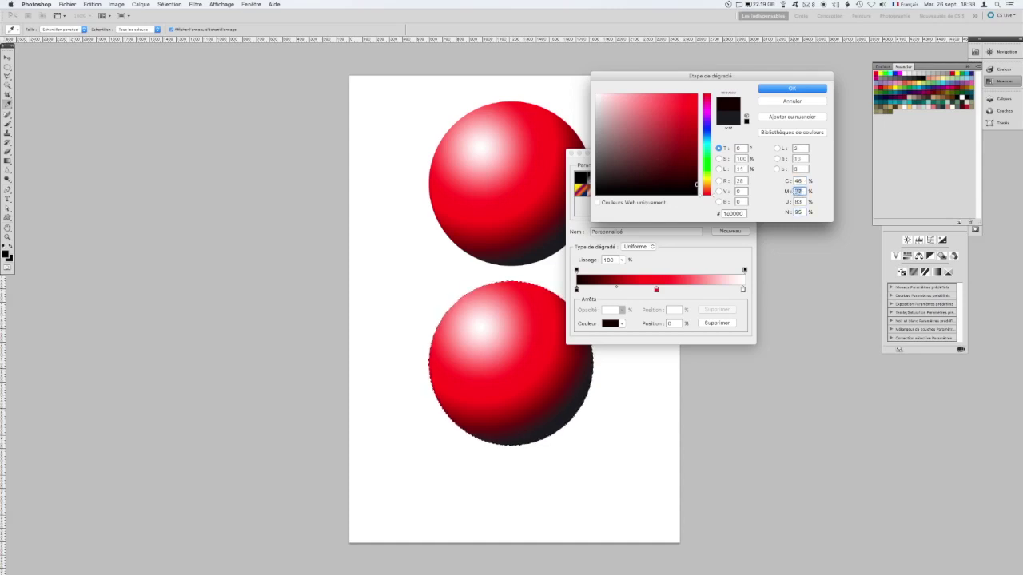
pyautogui.click(787, 89)
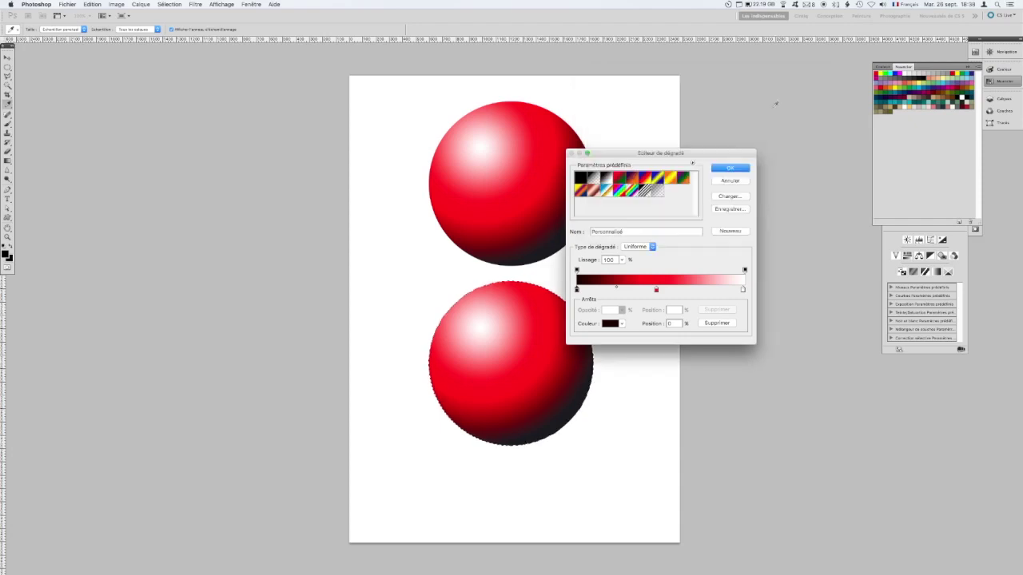
pyautogui.click(727, 168)
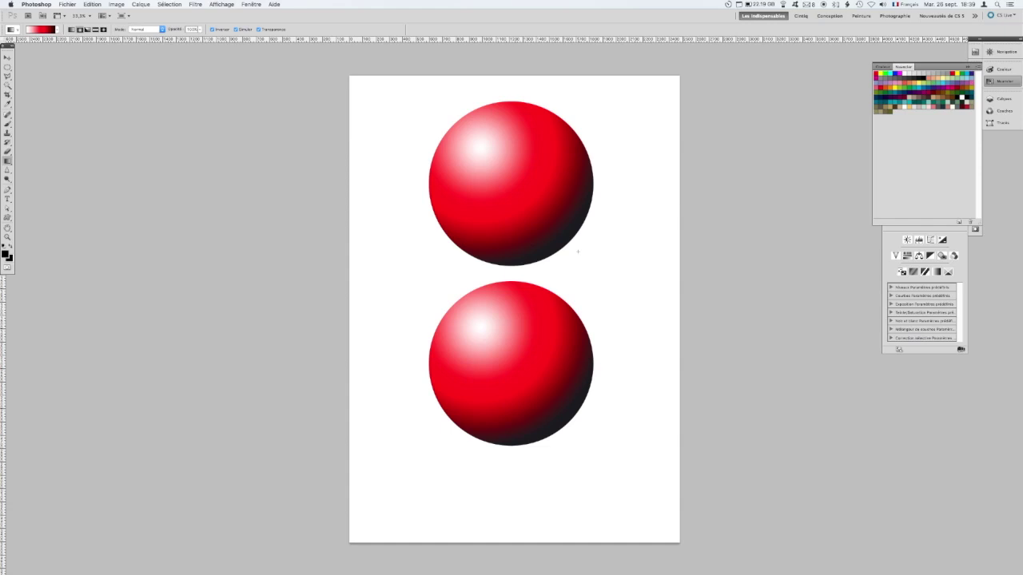
pyautogui.press('m')
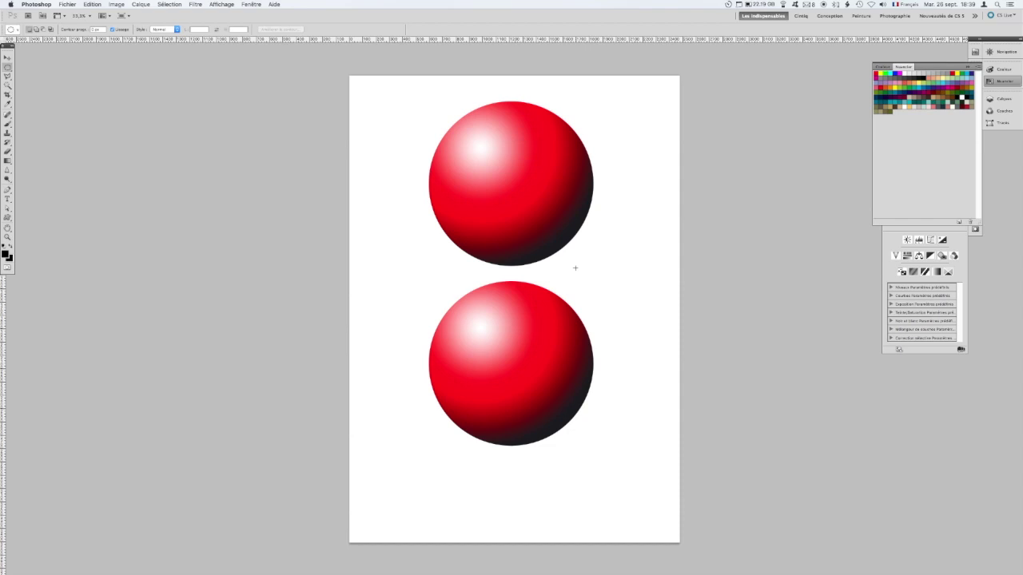
pyautogui.moveTo(478, 572)
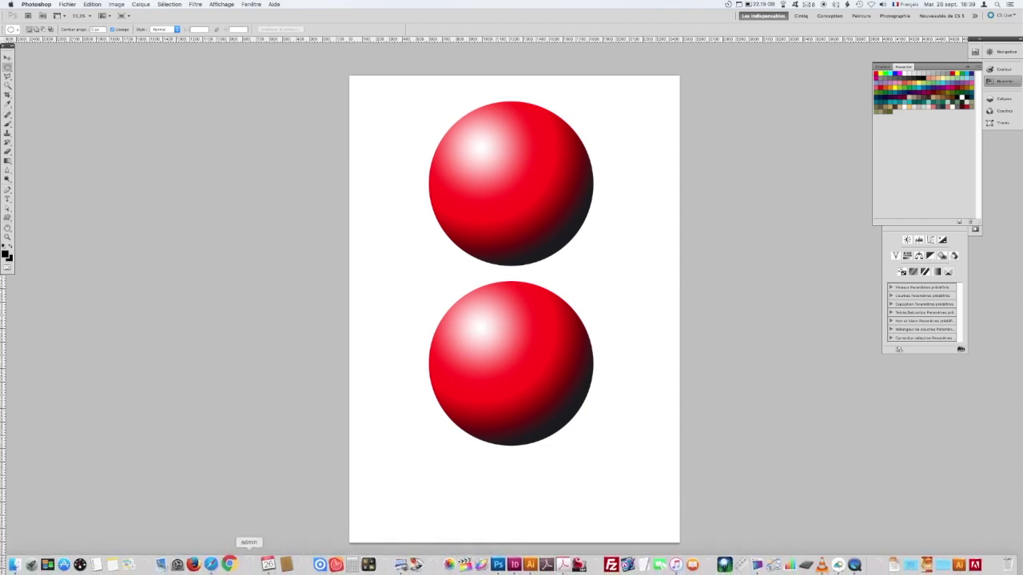
pyautogui.moveTo(267, 572)
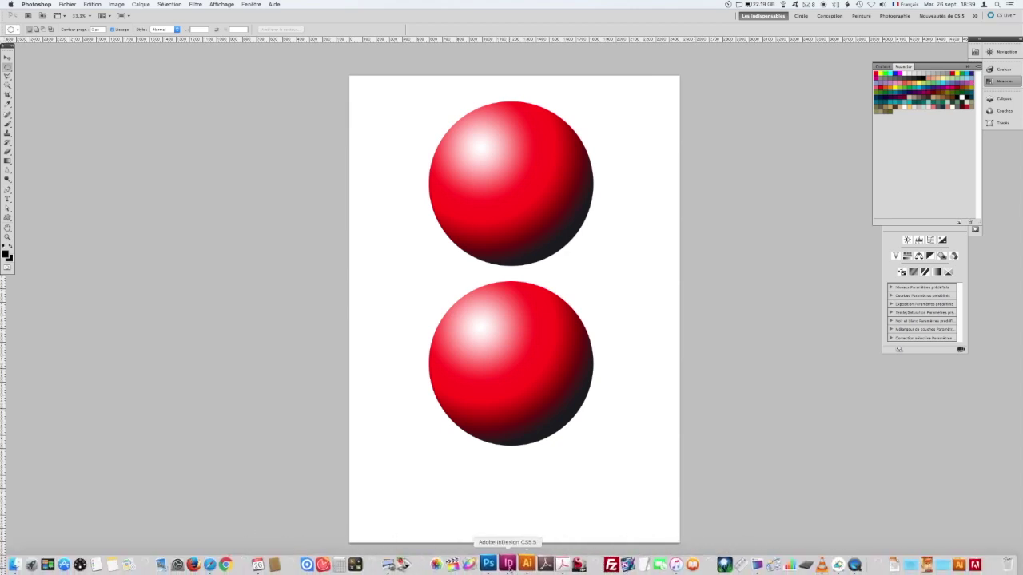
pyautogui.rightClick(847, 564)
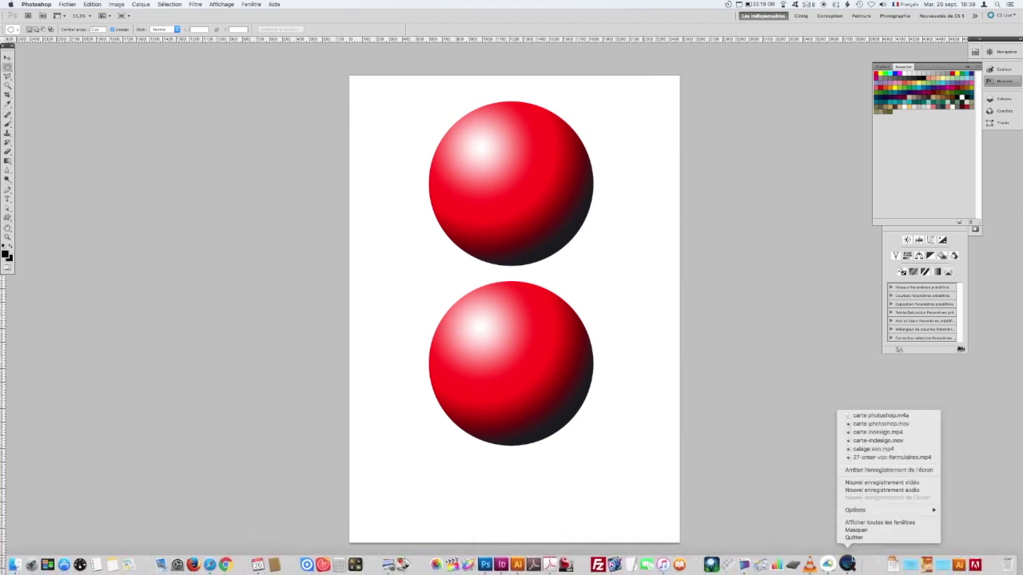